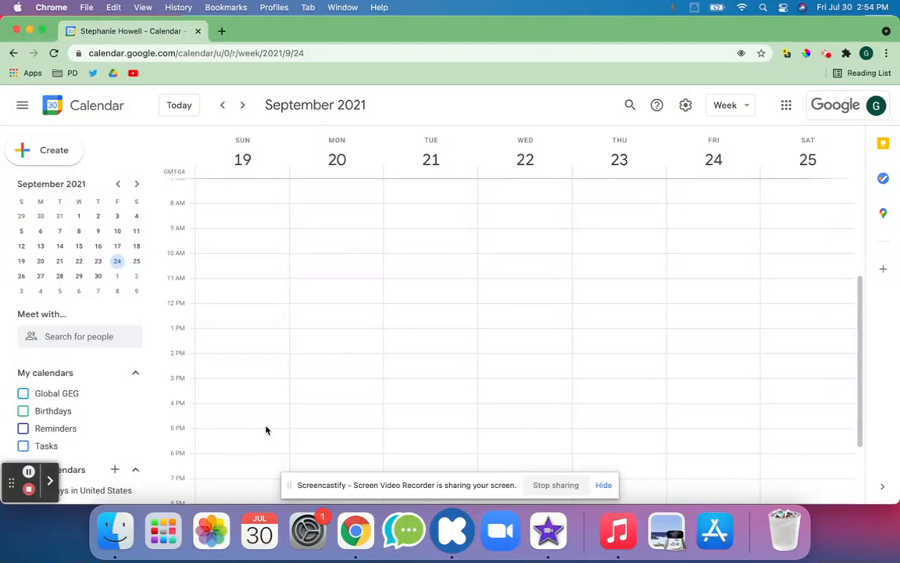
Step: Collapse the My calendars list, briefly re-expanding it before collapsing it again
{"action": "left_click", "coordinate": [130, 373]}
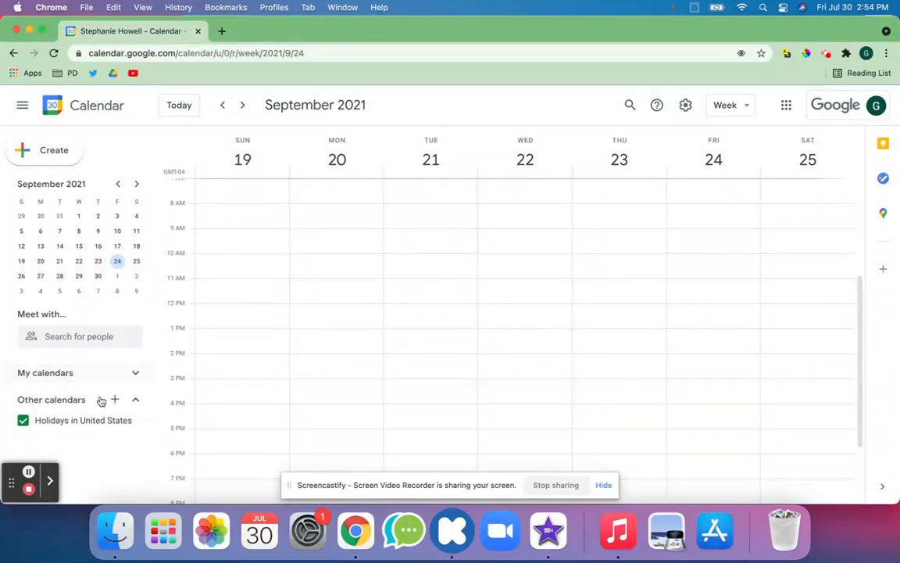
{"action": "left_click", "coordinate": [136, 374]}
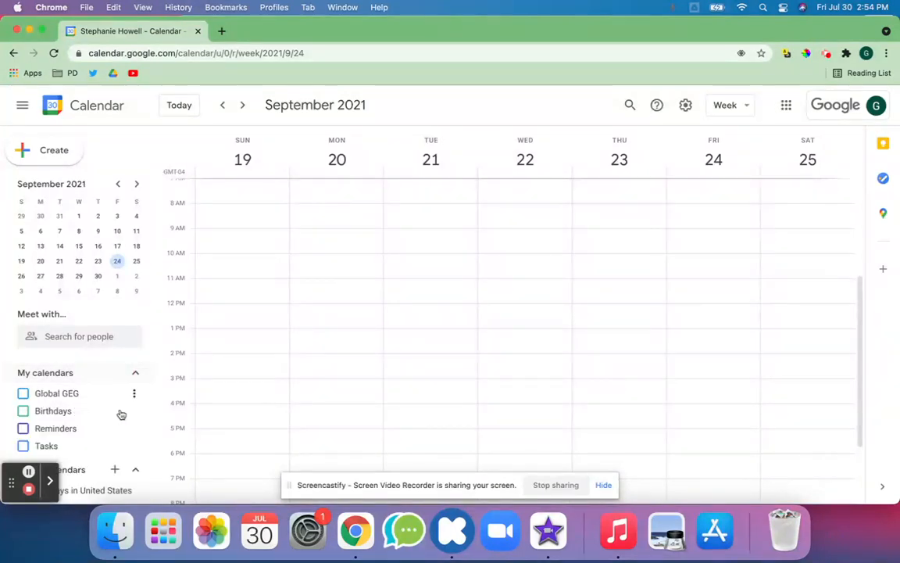
{"action": "left_click", "coordinate": [134, 374]}
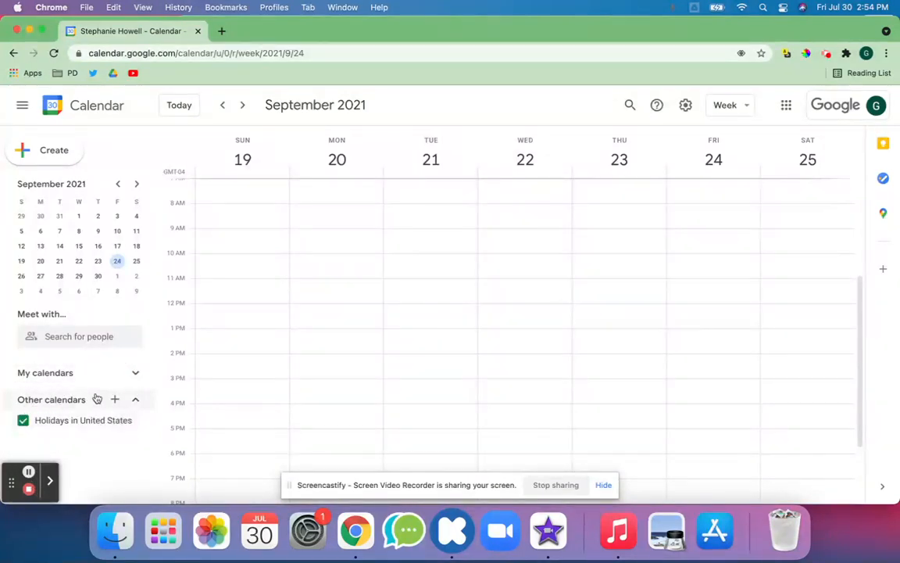
Step: Create a new calendar named 'Staff Calendar' and go back to the week view
{"action": "left_click", "coordinate": [116, 401]}
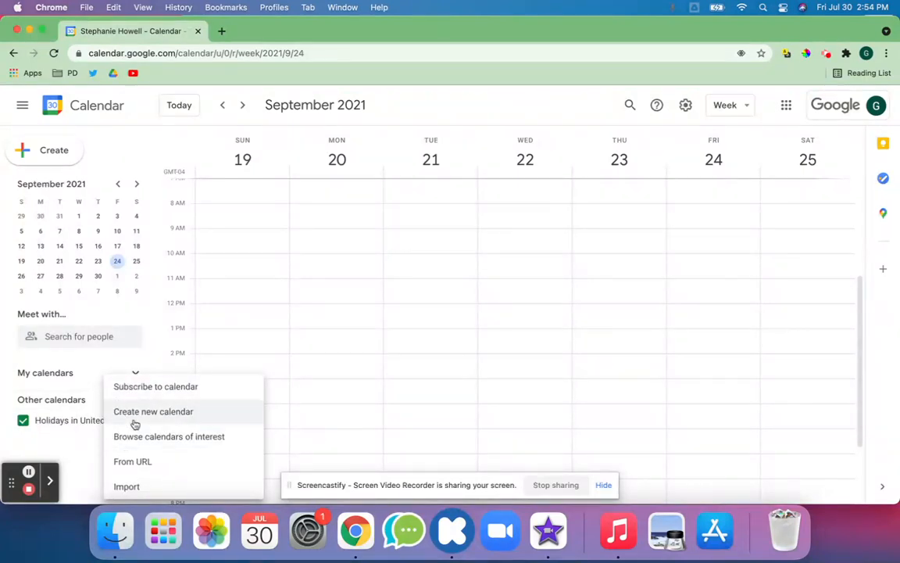
{"action": "left_click", "coordinate": [130, 420]}
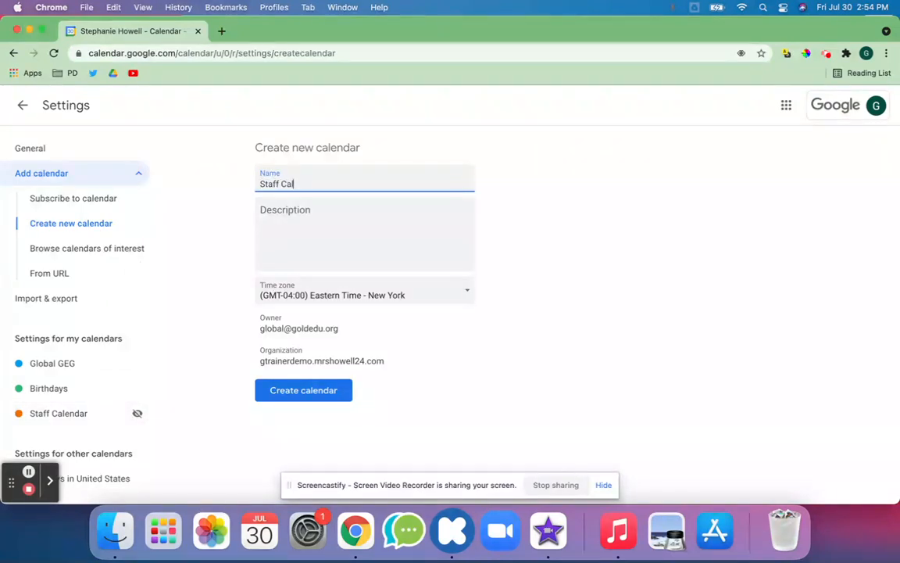
{"action": "left_click", "coordinate": [319, 242]}
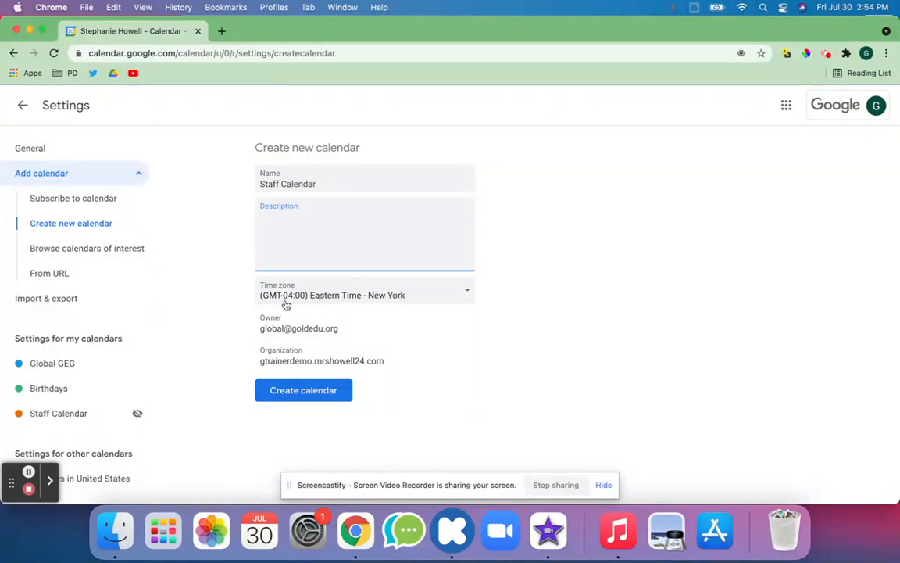
{"action": "left_click", "coordinate": [293, 396]}
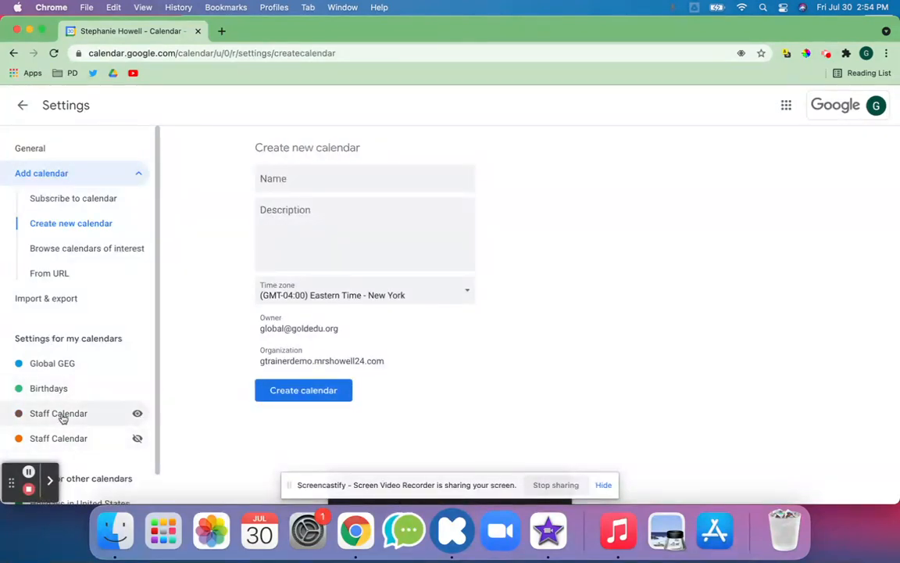
{"action": "left_click", "coordinate": [22, 105]}
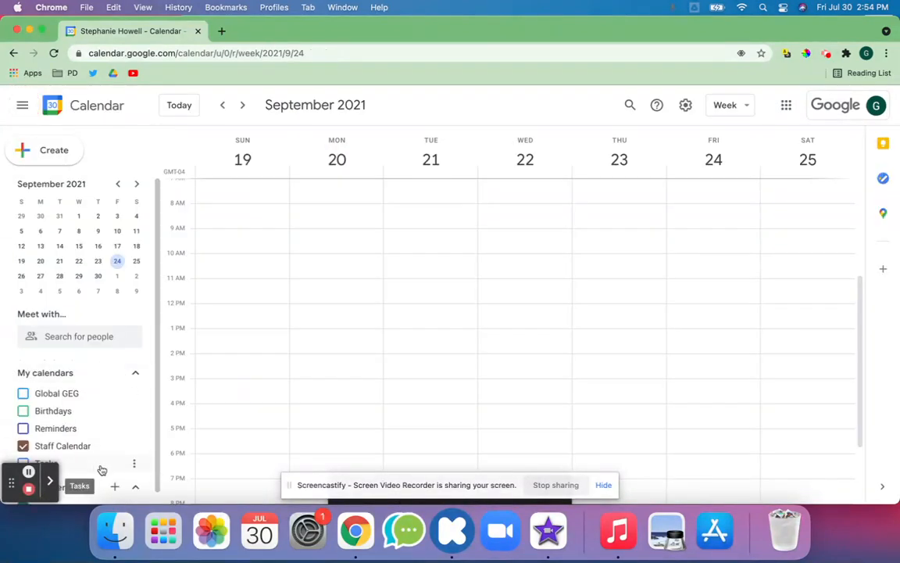
Step: Change the Staff Calendar's colour to purple (Grape)
{"action": "left_click", "coordinate": [134, 446]}
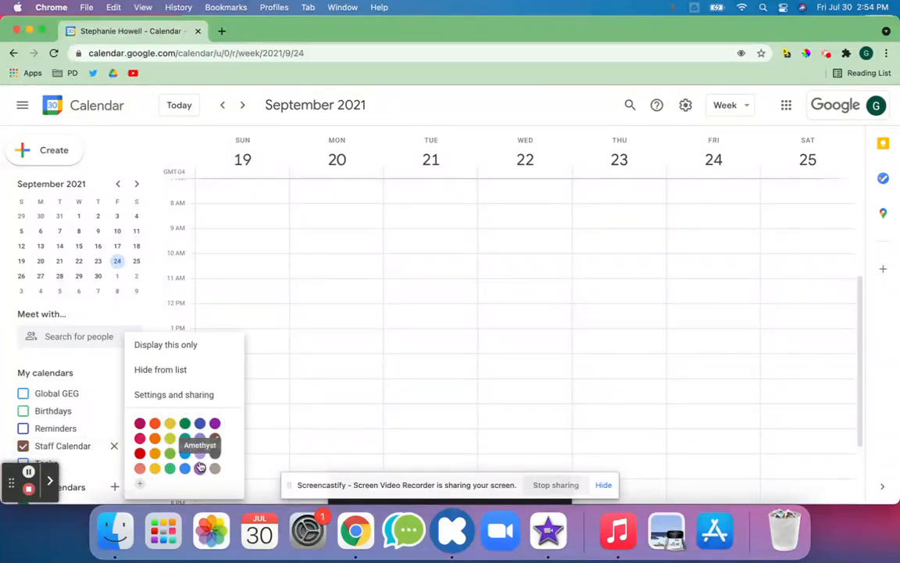
{"action": "left_click", "coordinate": [217, 423]}
{"action": "left_click_drag", "start_coordinate": [68, 450], "coordinate": [21, 432]}
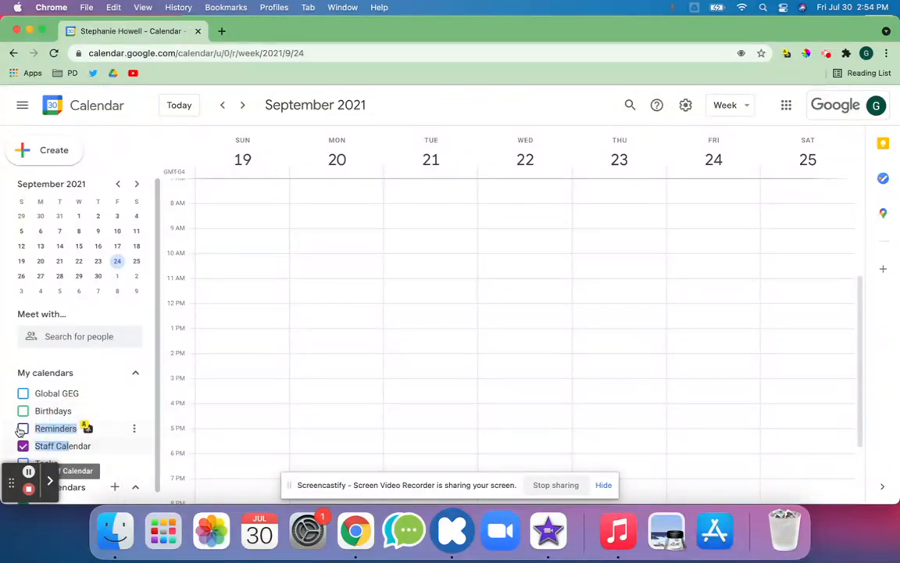
Step: Toggle Global GEG, Birthdays and Reminders on and off, leaving only Staff Calendar checked
{"action": "left_click", "coordinate": [23, 448]}
{"action": "left_click", "coordinate": [22, 392]}
{"action": "left_click", "coordinate": [23, 413]}
{"action": "left_click", "coordinate": [22, 429]}
{"action": "left_click", "coordinate": [23, 447]}
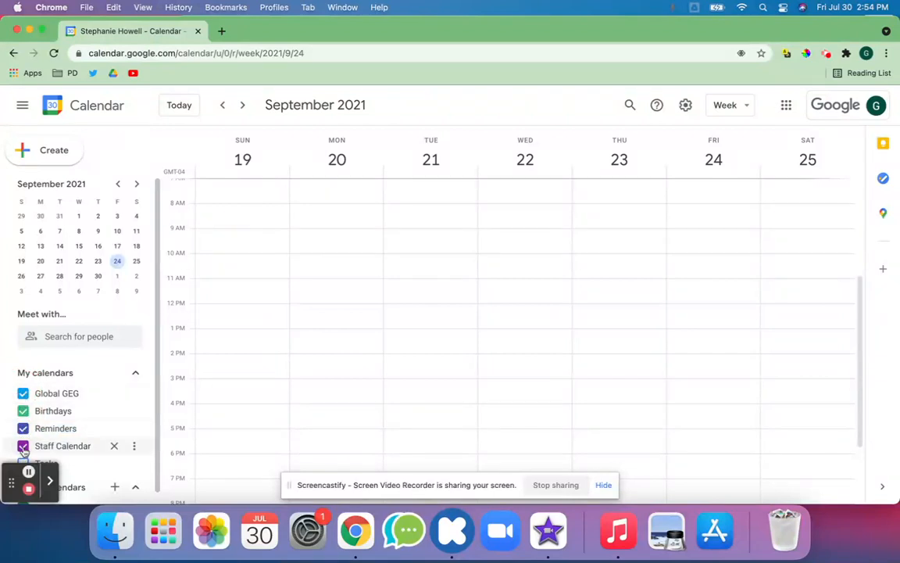
{"action": "left_click", "coordinate": [23, 428]}
{"action": "left_click", "coordinate": [23, 412]}
{"action": "left_click", "coordinate": [23, 393]}
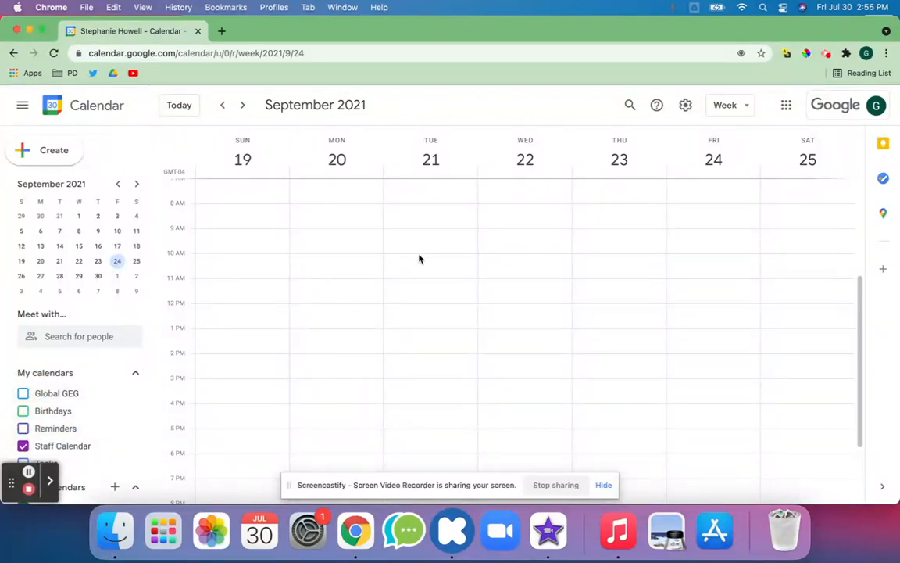
Step: Open Google Calendar for the second Chrome profile in a new window
{"action": "left_click", "coordinate": [269, 7]}
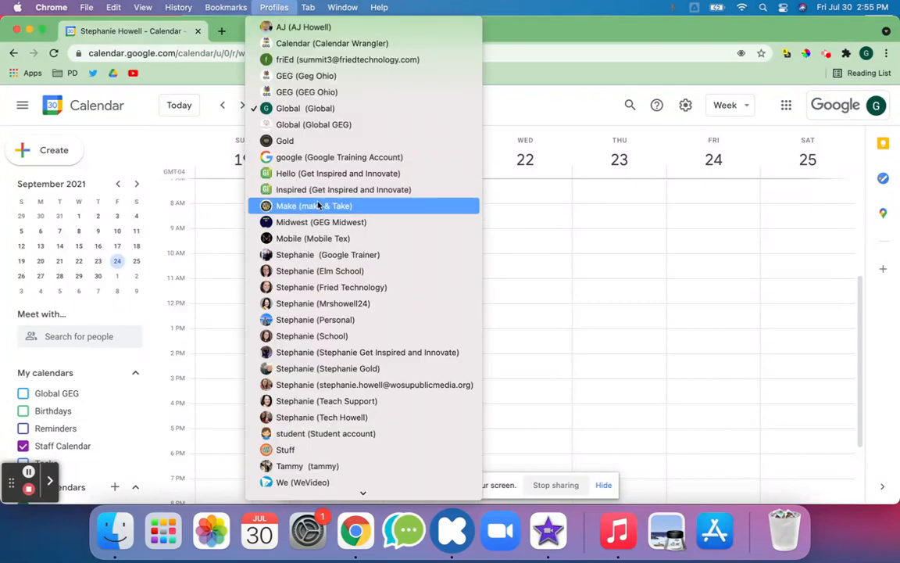
{"action": "left_click", "coordinate": [317, 303]}
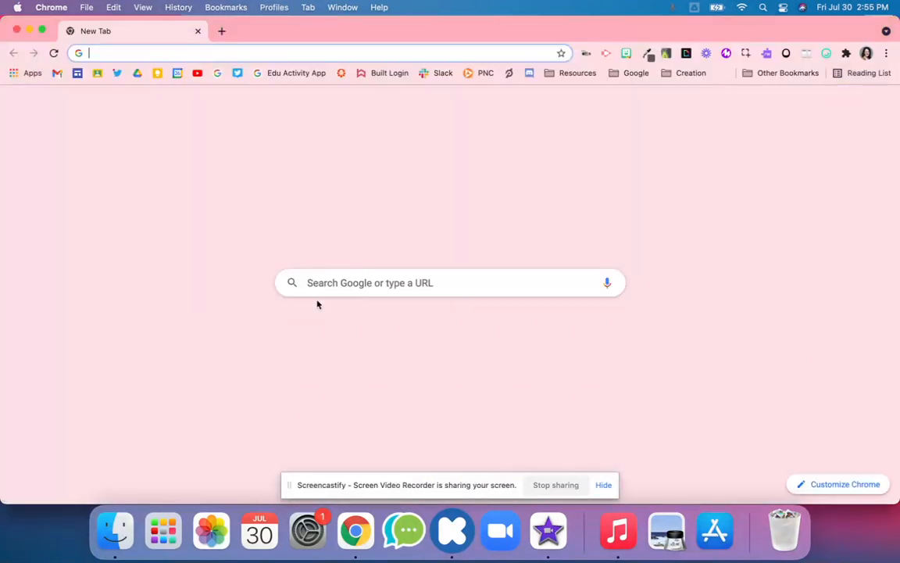
{"action": "left_click", "coordinate": [175, 73]}
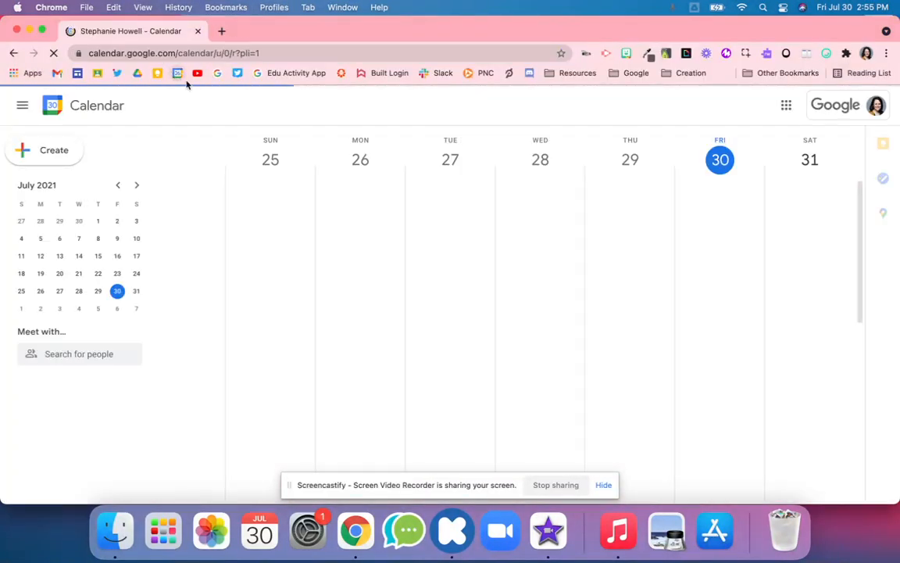
Step: Toggle the #AWE20 and Gold EDU calendars off and back on, then minimize that window
{"action": "scroll", "coordinate": [47, 468], "scroll_direction": "down", "scroll_amount": 4}
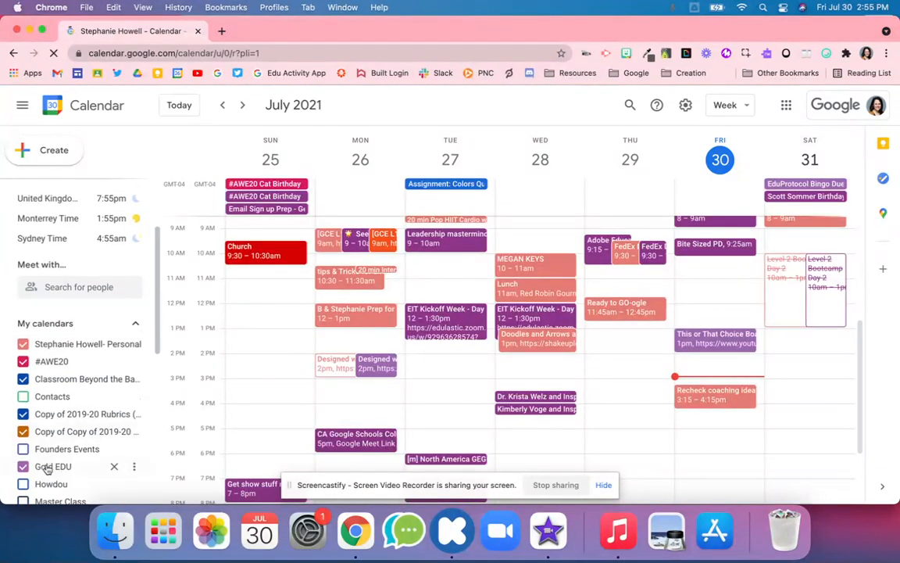
{"action": "left_click", "coordinate": [51, 344]}
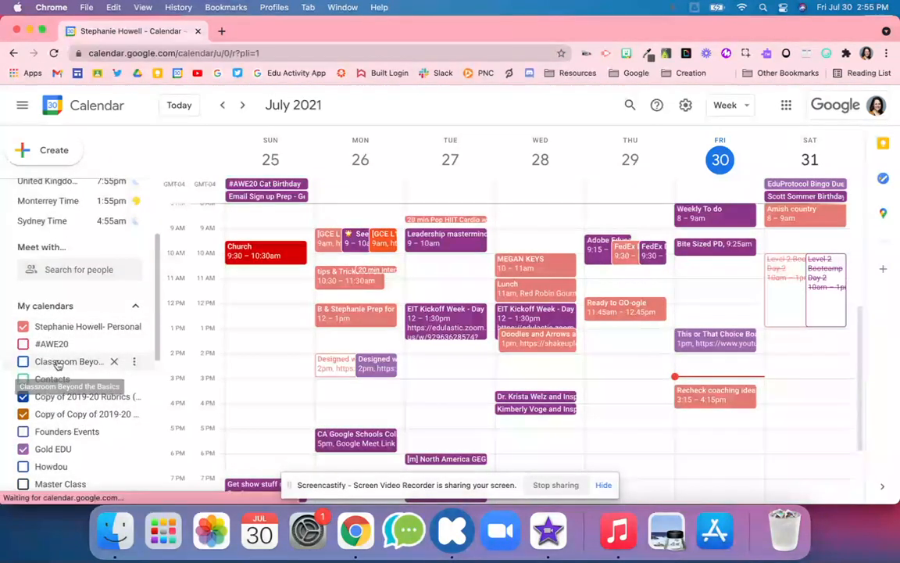
{"action": "left_click", "coordinate": [55, 346]}
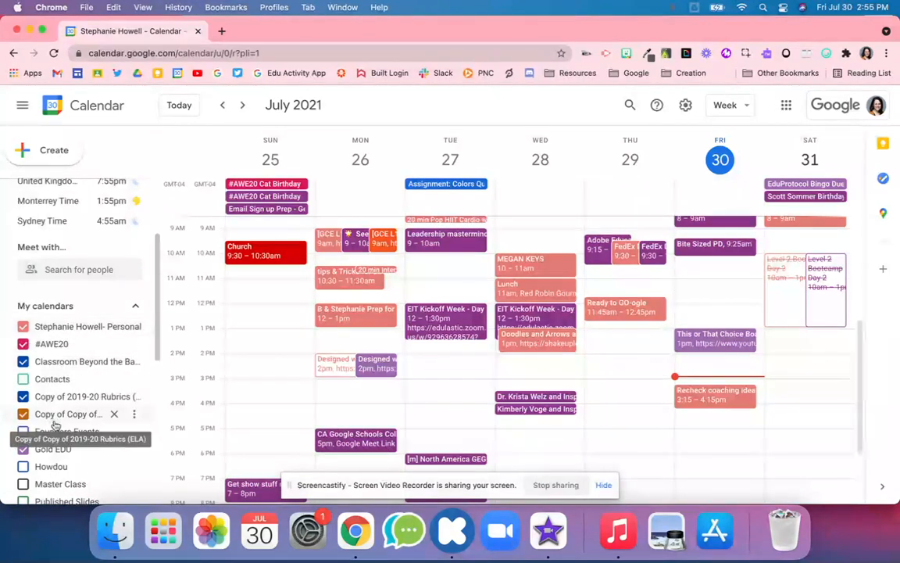
{"action": "left_click", "coordinate": [55, 452]}
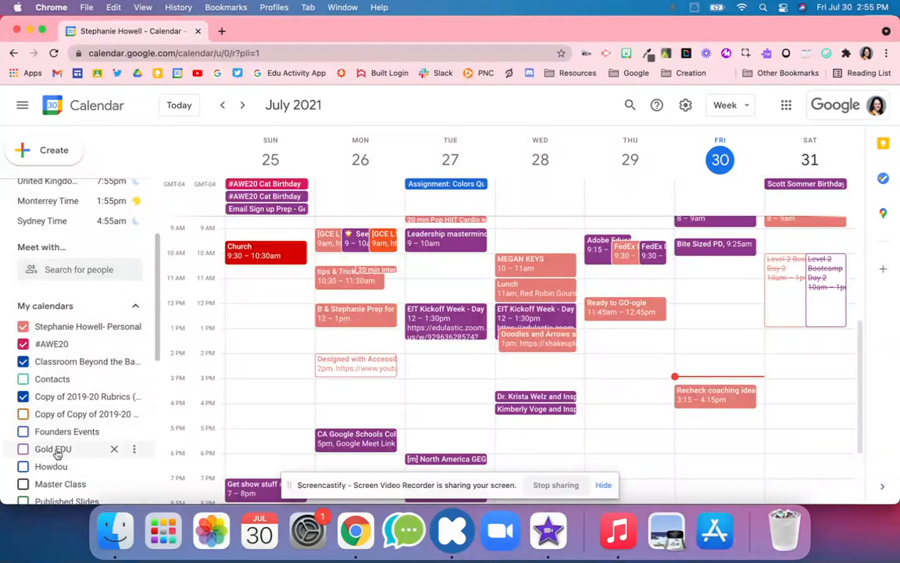
{"action": "left_click", "coordinate": [55, 451]}
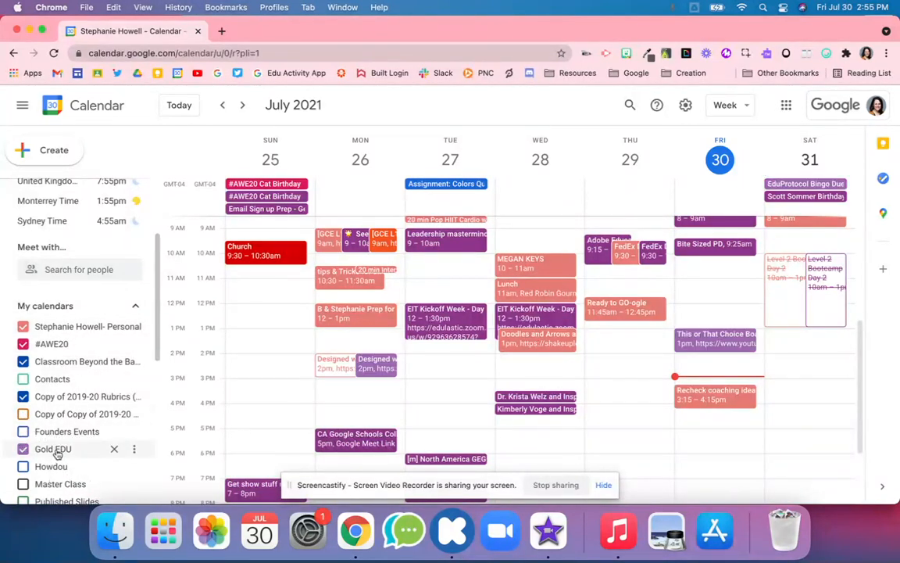
{"action": "left_click", "coordinate": [30, 33]}
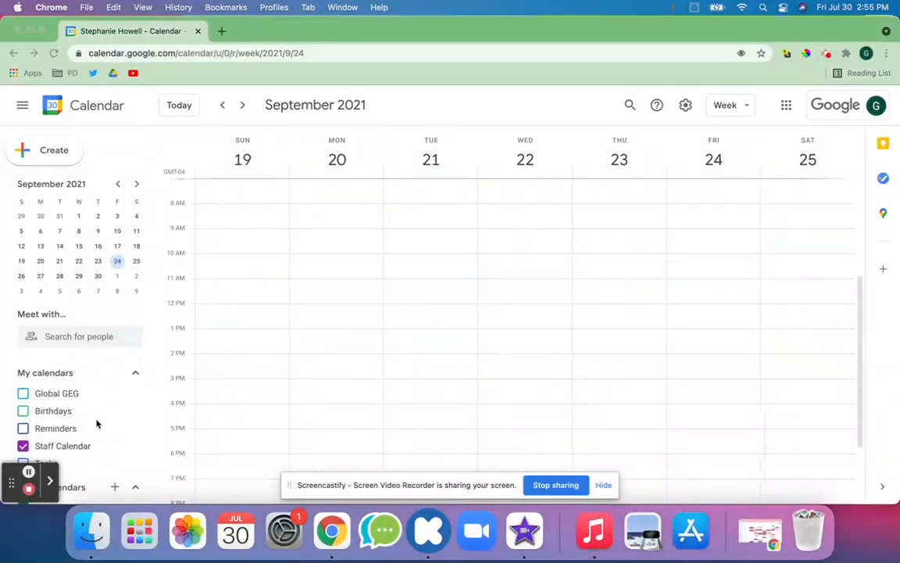
Step: Dismiss the iMovie notification, refocus the calendar, and discard a stray Sep 24 event draft
{"action": "scroll", "coordinate": [97, 424], "scroll_direction": "down", "scroll_amount": 1}
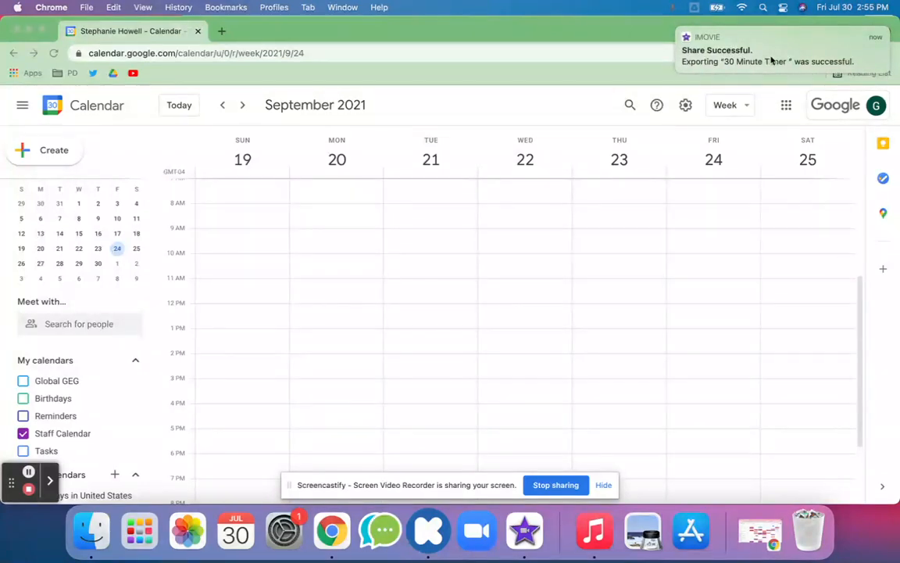
{"action": "left_click", "coordinate": [680, 33]}
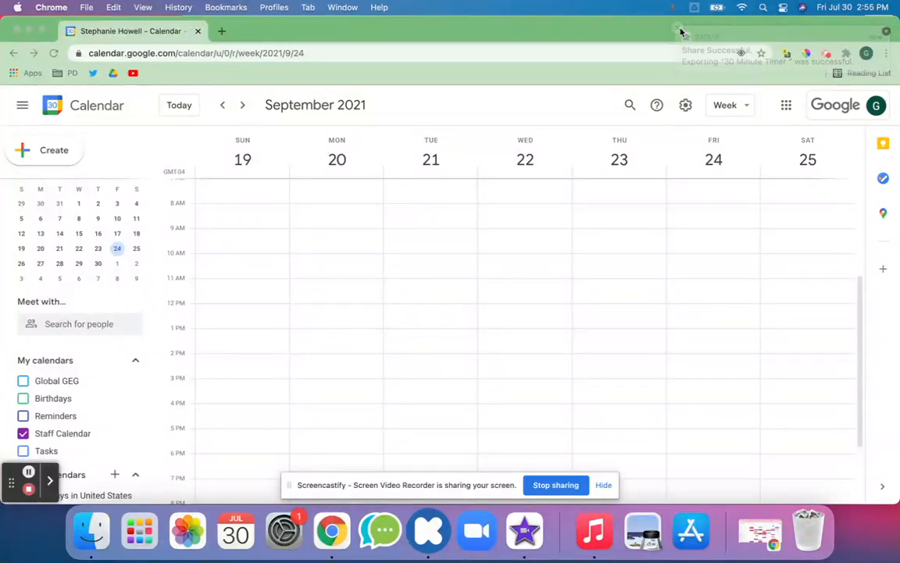
{"action": "left_click", "coordinate": [131, 433]}
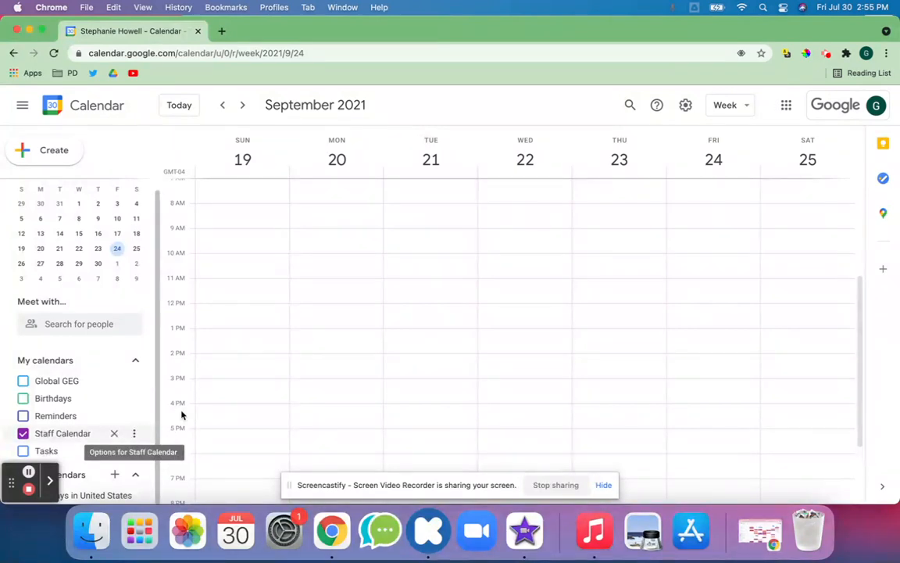
{"action": "left_click", "coordinate": [717, 295]}
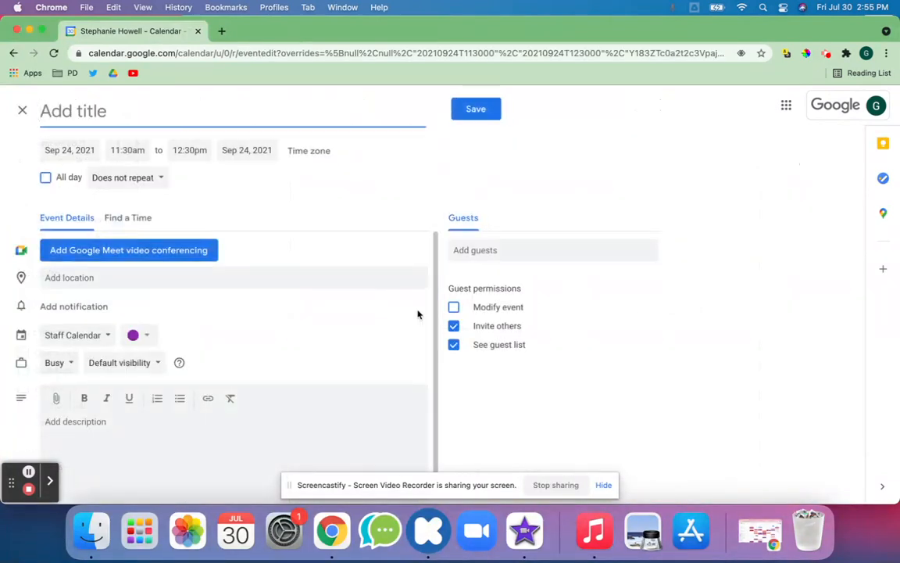
{"action": "left_click", "coordinate": [22, 110]}
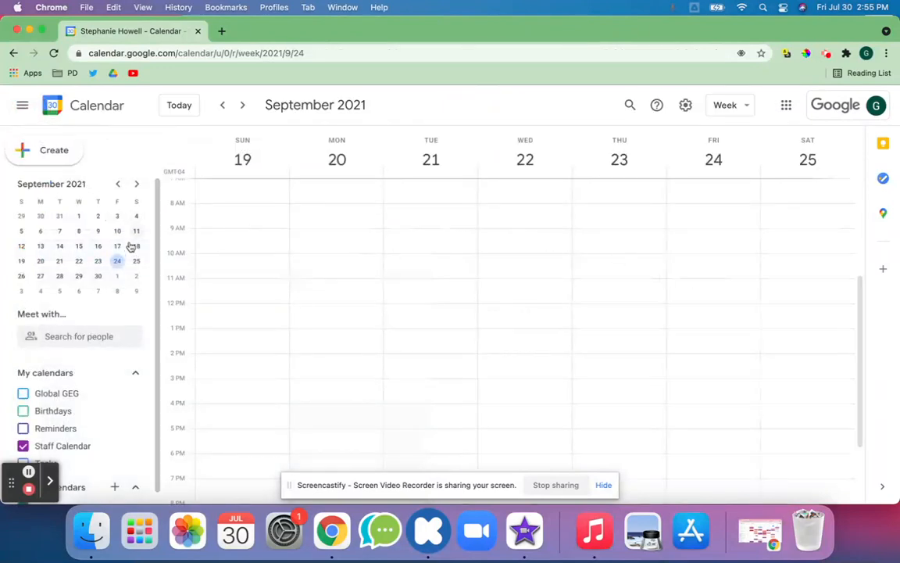
Step: Add a staff member's all-day birthday event on Friday, September 24, repeating annually
{"action": "left_click", "coordinate": [701, 338]}
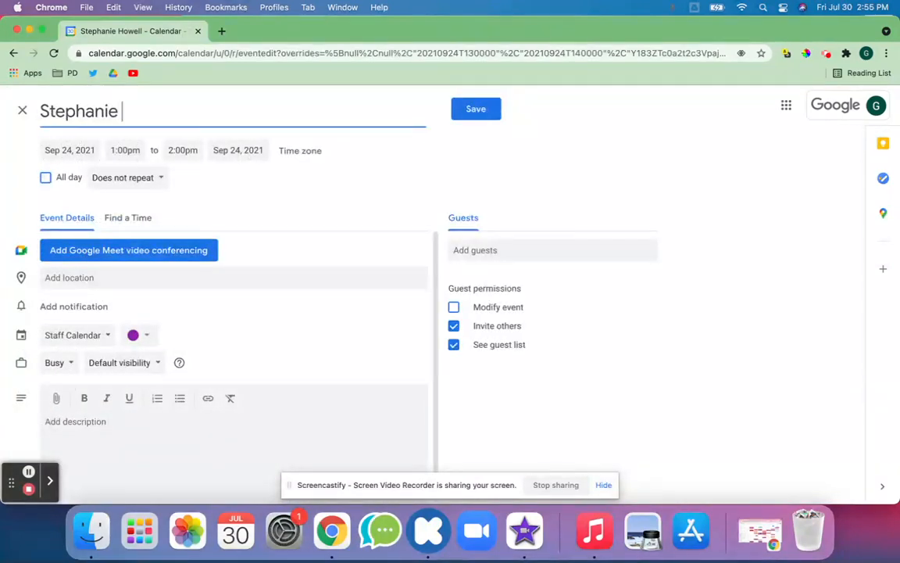
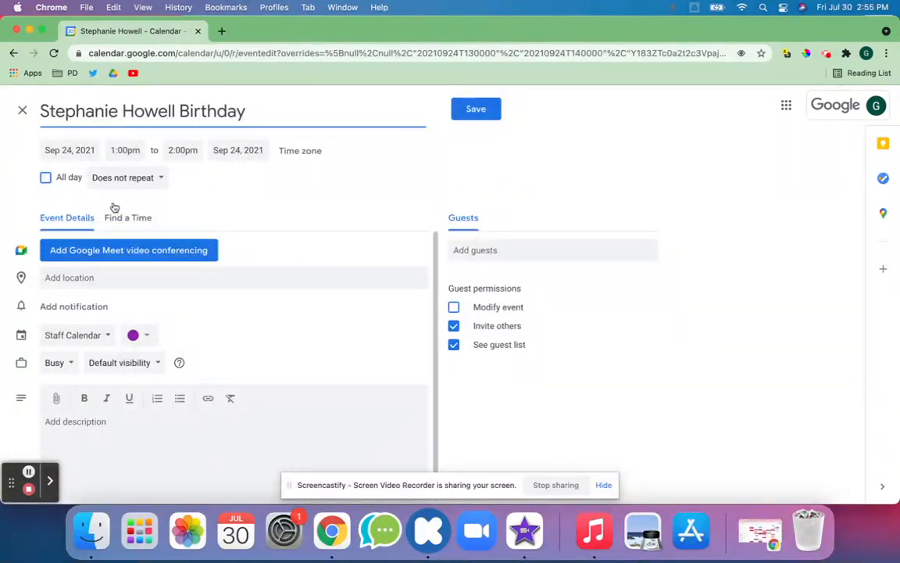
{"action": "left_click", "coordinate": [66, 177]}
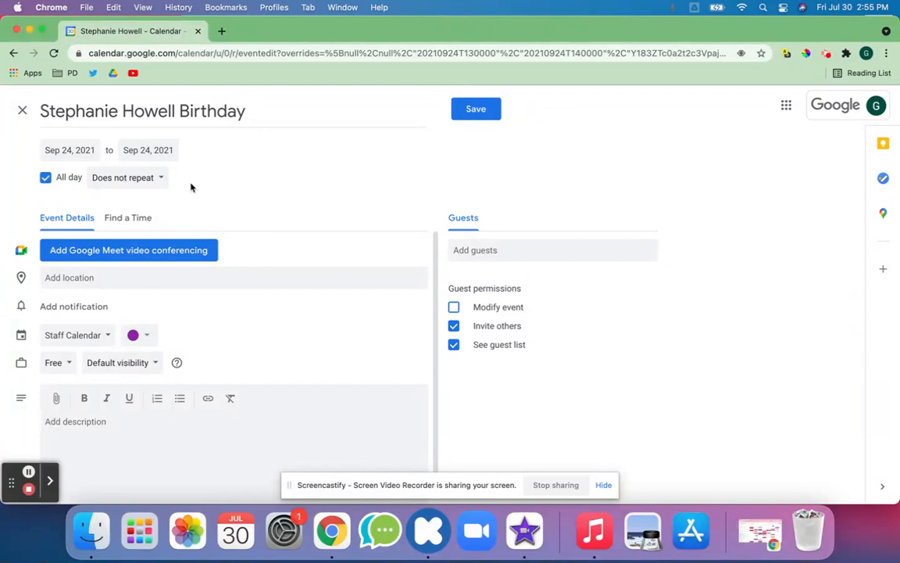
{"action": "left_click", "coordinate": [134, 178]}
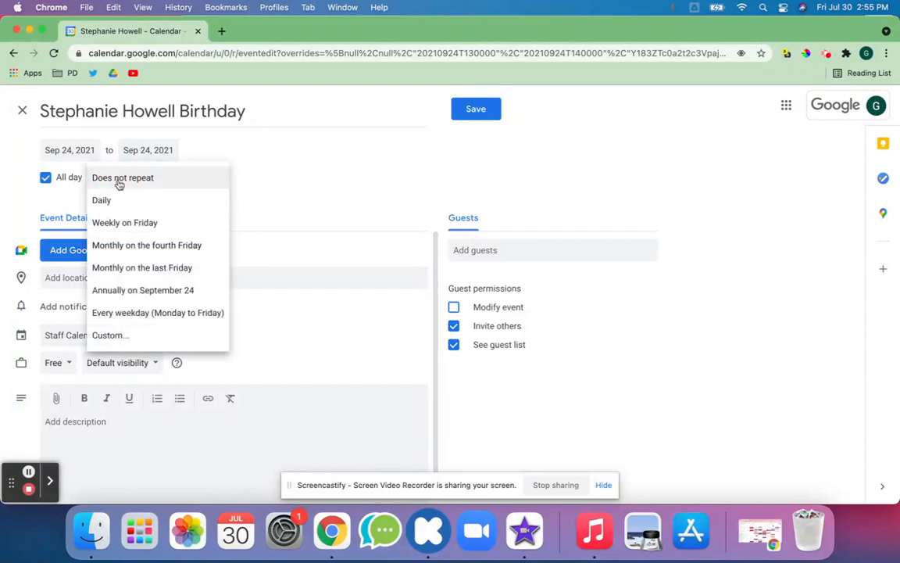
{"action": "left_click", "coordinate": [114, 294]}
{"action": "left_click", "coordinate": [469, 113]}
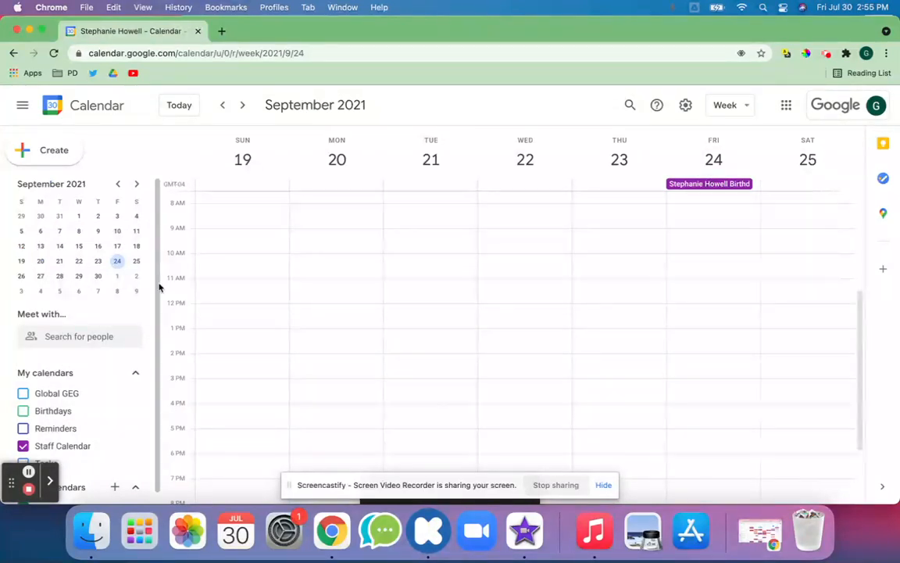
Step: Open the Staff Calendar's Settings and sharing page
{"action": "scroll", "coordinate": [95, 438], "scroll_direction": "down", "scroll_amount": 1}
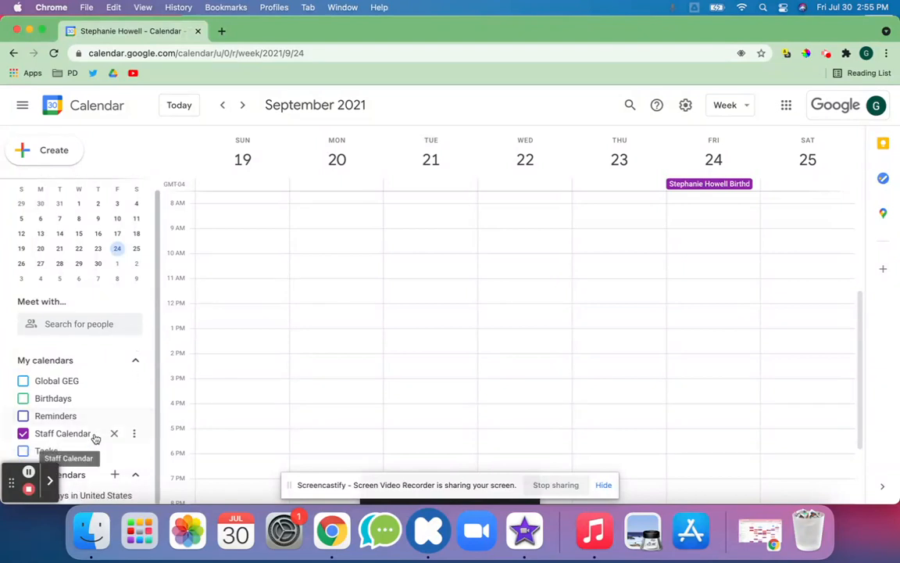
{"action": "left_click", "coordinate": [134, 435]}
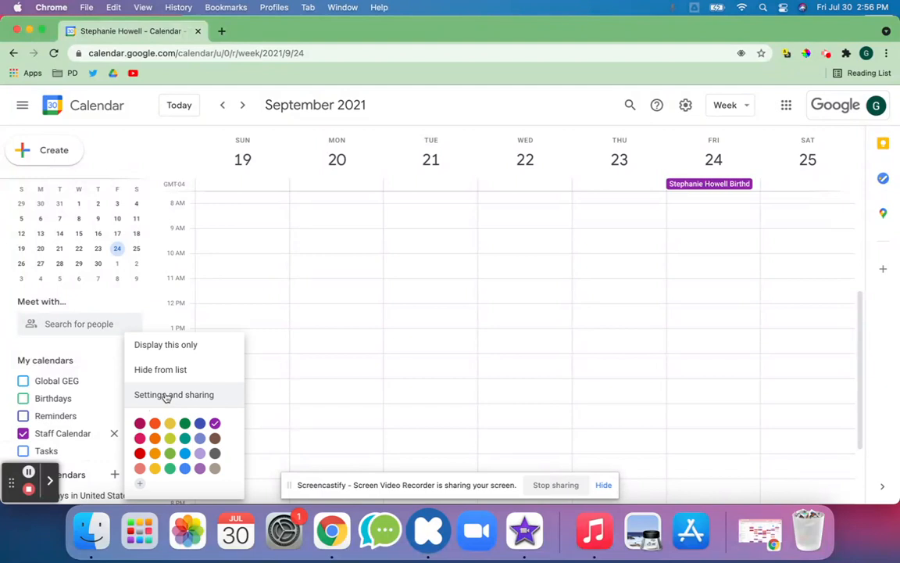
{"action": "left_click", "coordinate": [165, 396]}
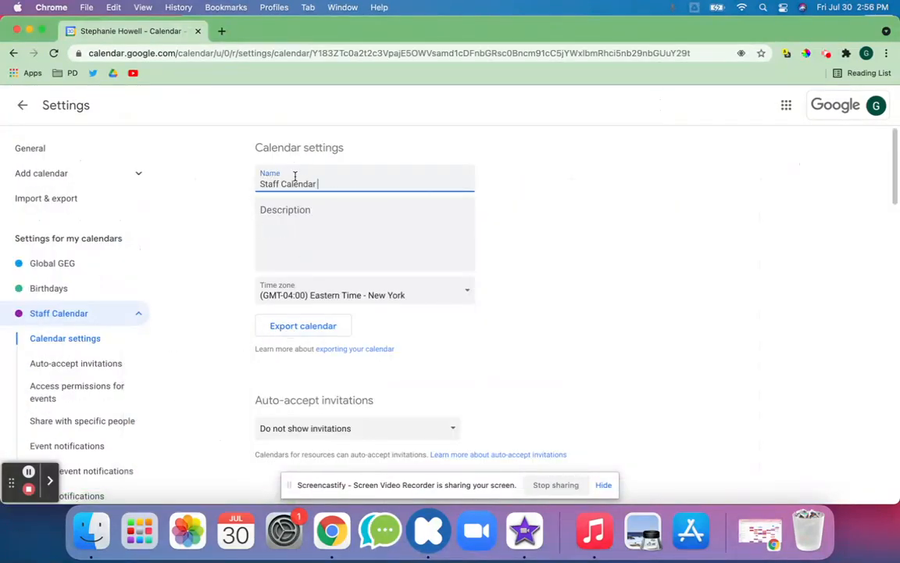
{"action": "left_click", "coordinate": [291, 229]}
Step: Make Staff Calendar public with all event details and get its shareable link
{"action": "scroll", "coordinate": [293, 234], "scroll_direction": "down", "scroll_amount": 3}
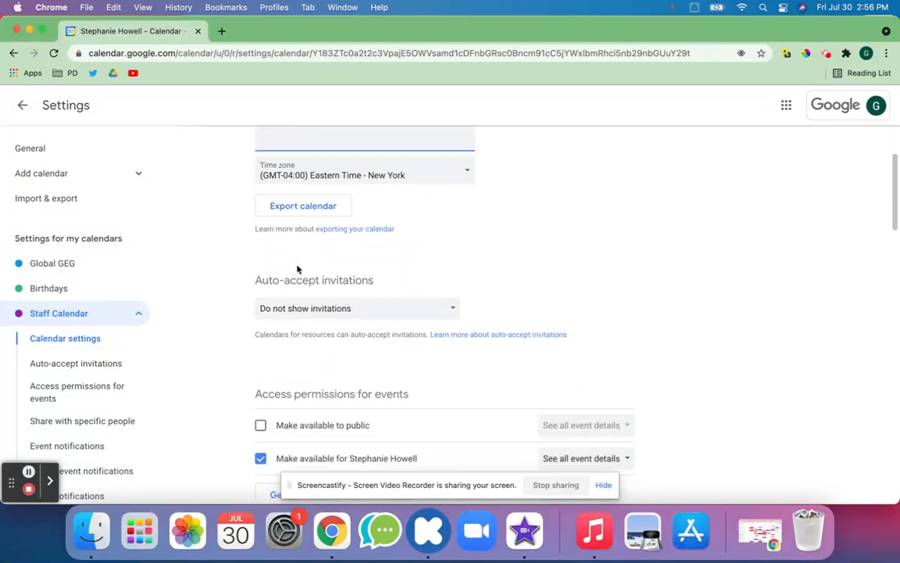
{"action": "scroll", "coordinate": [309, 311], "scroll_direction": "down", "scroll_amount": 3}
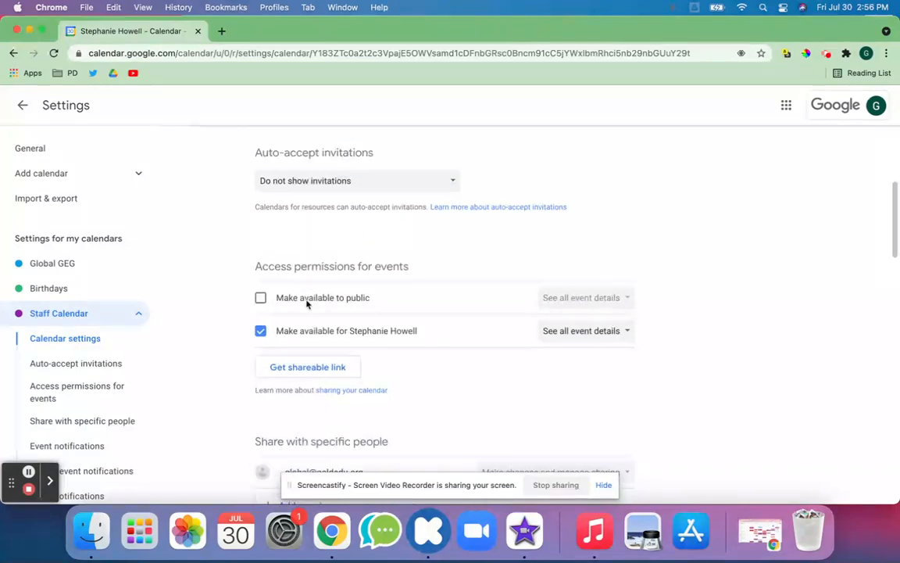
{"action": "left_click", "coordinate": [306, 297]}
{"action": "left_click", "coordinate": [537, 330]}
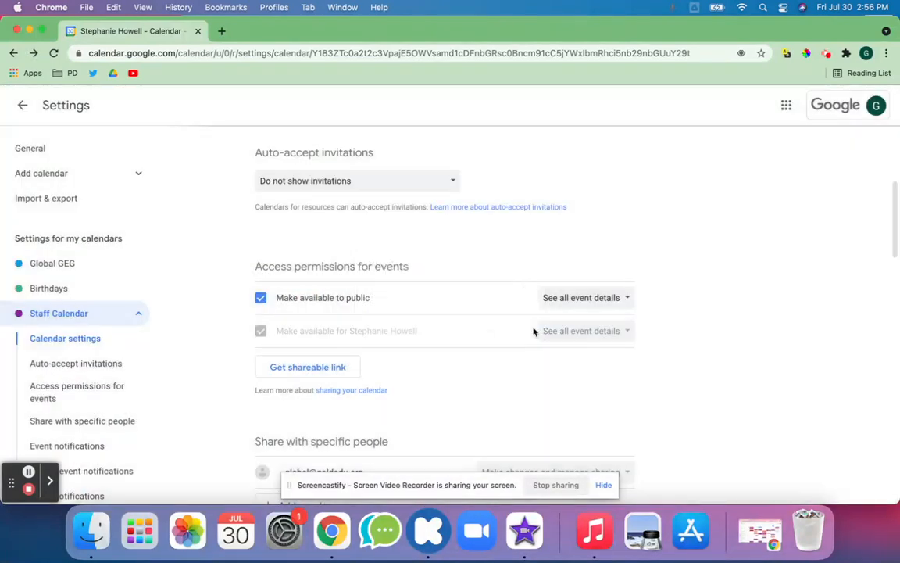
{"action": "left_click", "coordinate": [548, 298]}
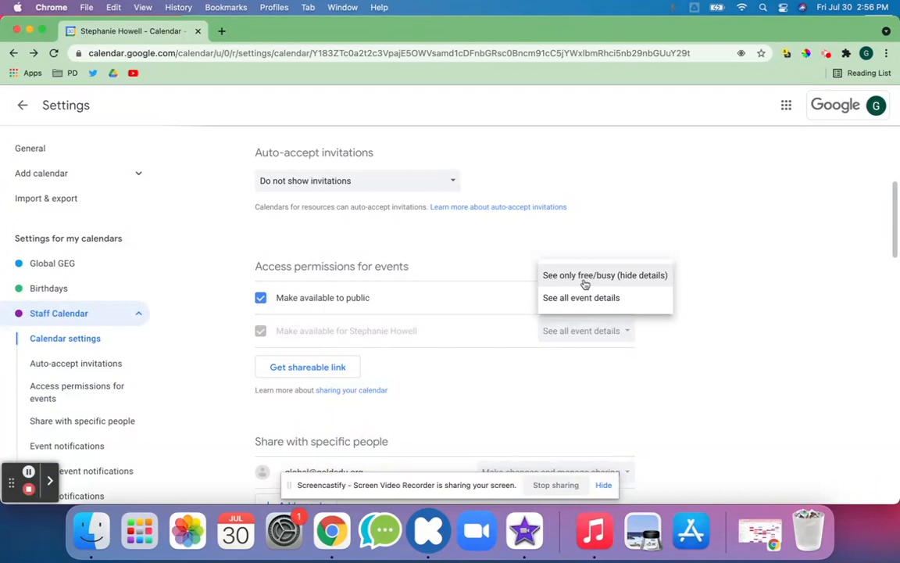
{"action": "left_click", "coordinate": [582, 303]}
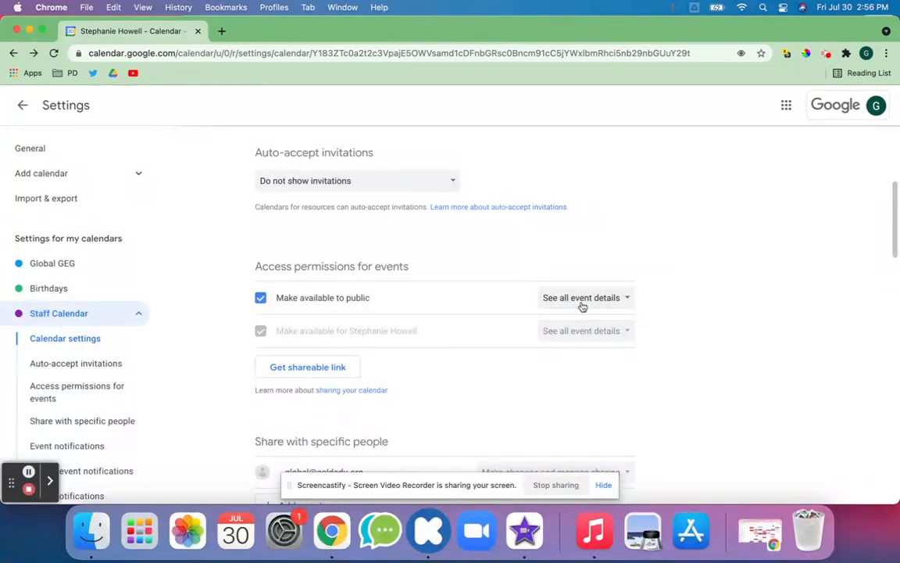
{"action": "left_click", "coordinate": [335, 365]}
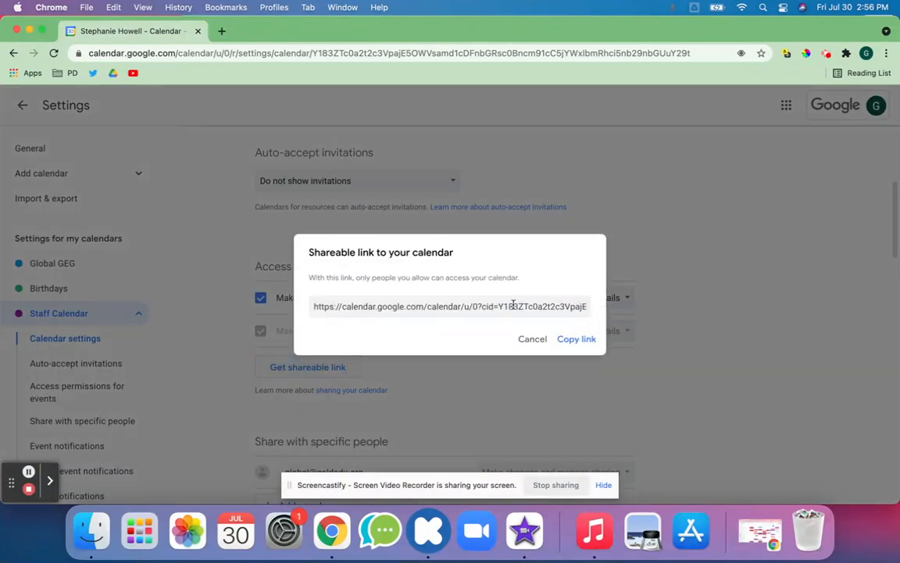
{"action": "left_click", "coordinate": [560, 307]}
{"action": "key", "text": "super+c"}
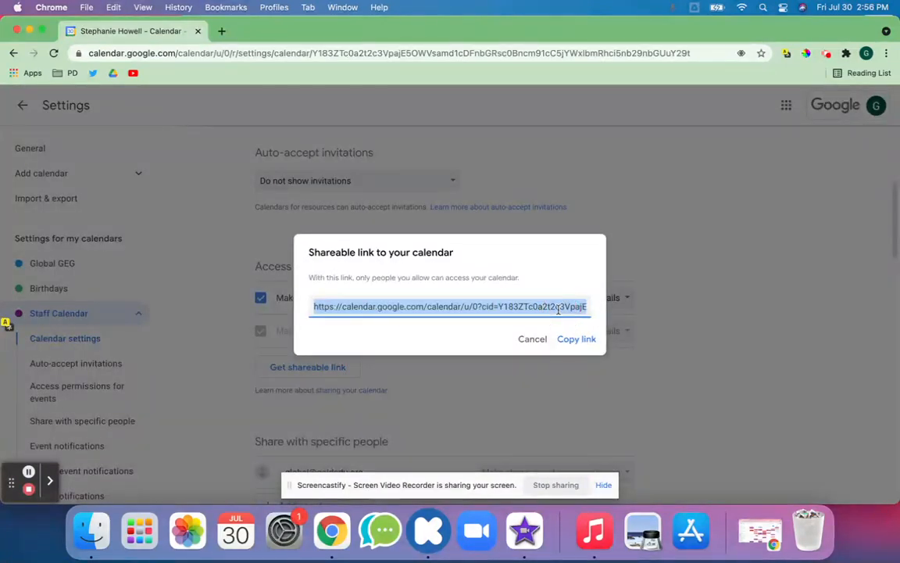
{"action": "left_click", "coordinate": [575, 339]}
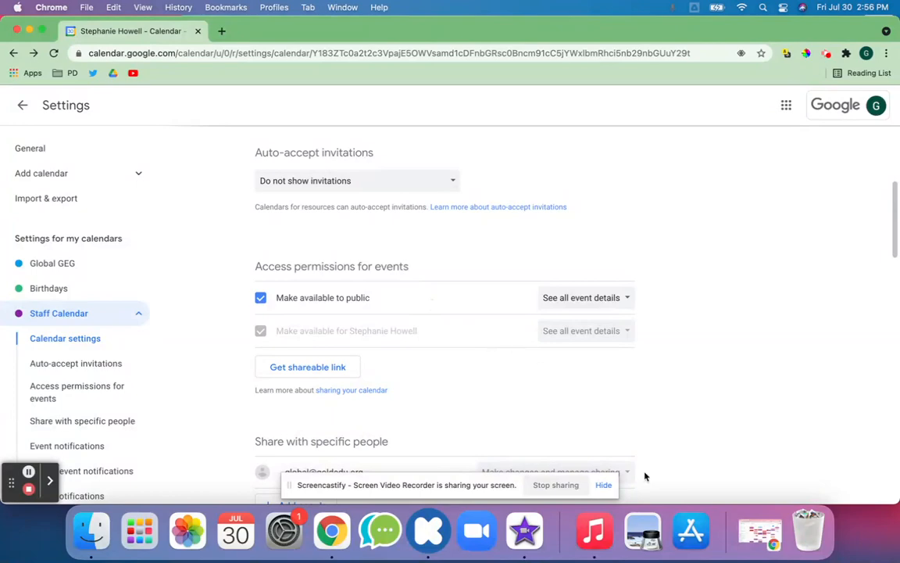
Step: In the second account, paste the calendar link in a new tab and add Staff Calendar
{"action": "left_click", "coordinate": [771, 550]}
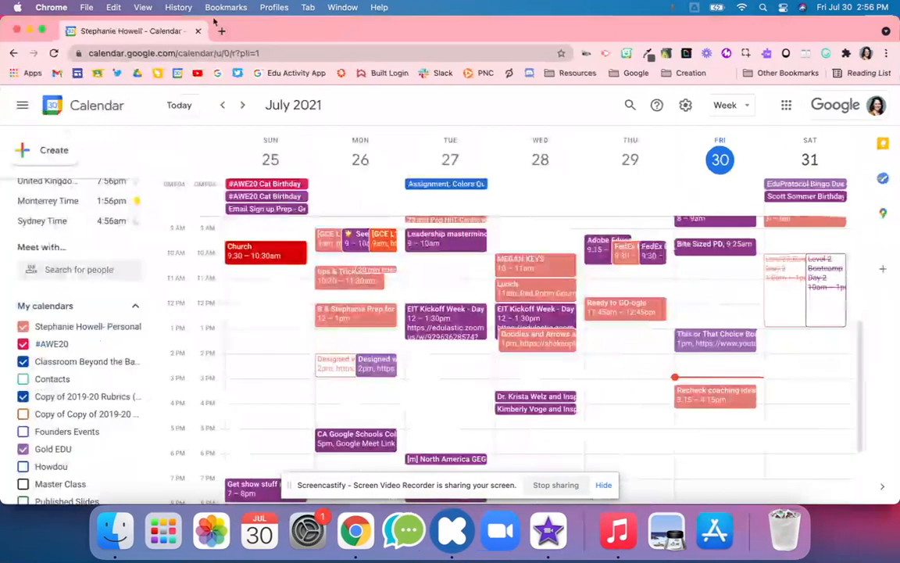
{"action": "left_click", "coordinate": [222, 29]}
{"action": "key", "text": "super+v"}
{"action": "key", "text": "Return"}
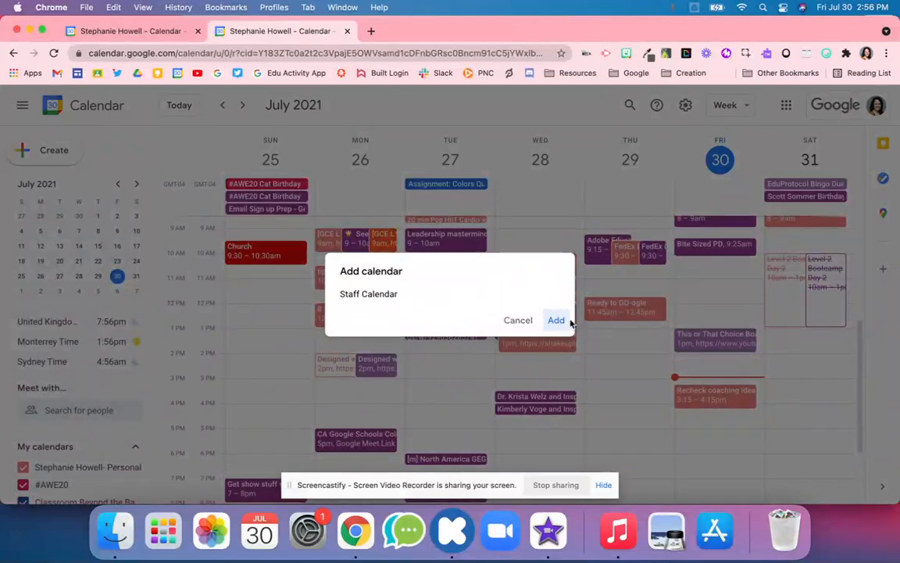
{"action": "left_click", "coordinate": [556, 322]}
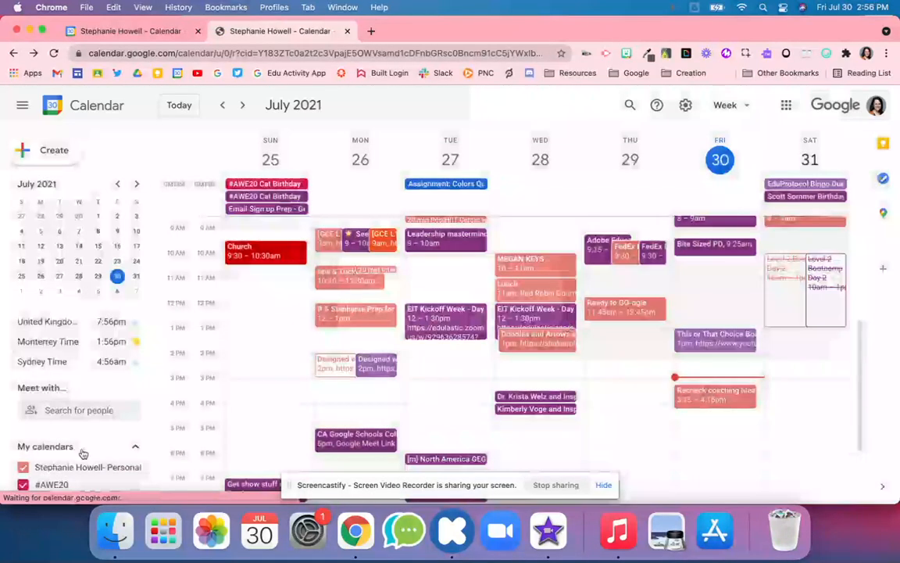
Step: Verify the Sep 24 birthday event in the September 19–25 week, then minimize the window
{"action": "scroll", "coordinate": [38, 465], "scroll_direction": "down", "scroll_amount": 8}
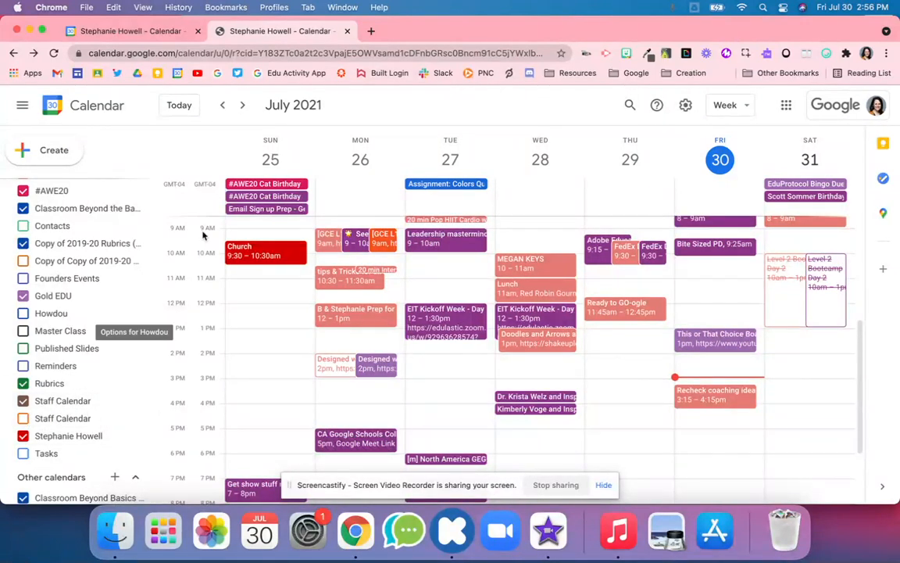
{"action": "left_click", "coordinate": [243, 105]}
{"action": "left_click", "coordinate": [243, 106]}
{"action": "left_click", "coordinate": [244, 106]}
{"action": "left_click", "coordinate": [245, 107]}
{"action": "left_click", "coordinate": [244, 106]}
{"action": "left_click", "coordinate": [244, 106]}
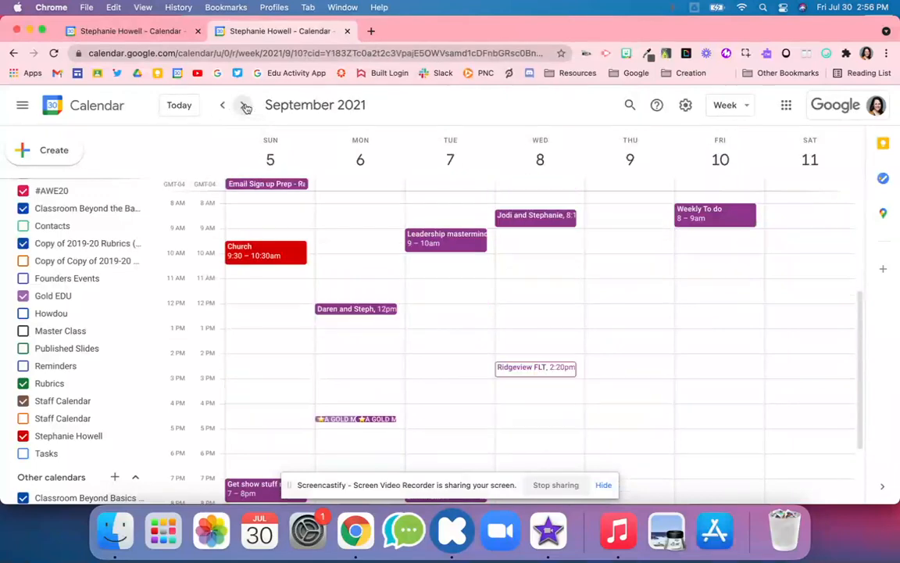
{"action": "left_click", "coordinate": [245, 107]}
{"action": "left_click", "coordinate": [245, 106]}
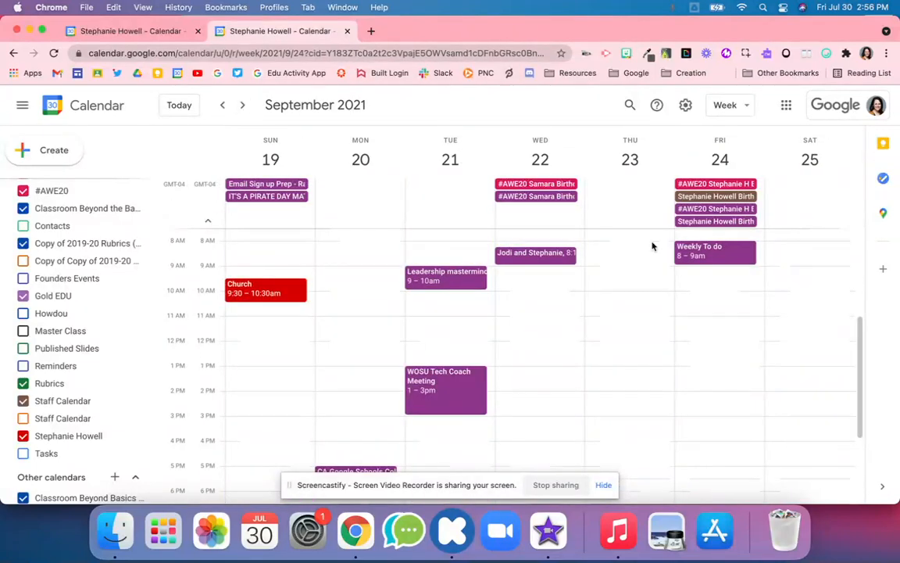
{"action": "left_click", "coordinate": [723, 198]}
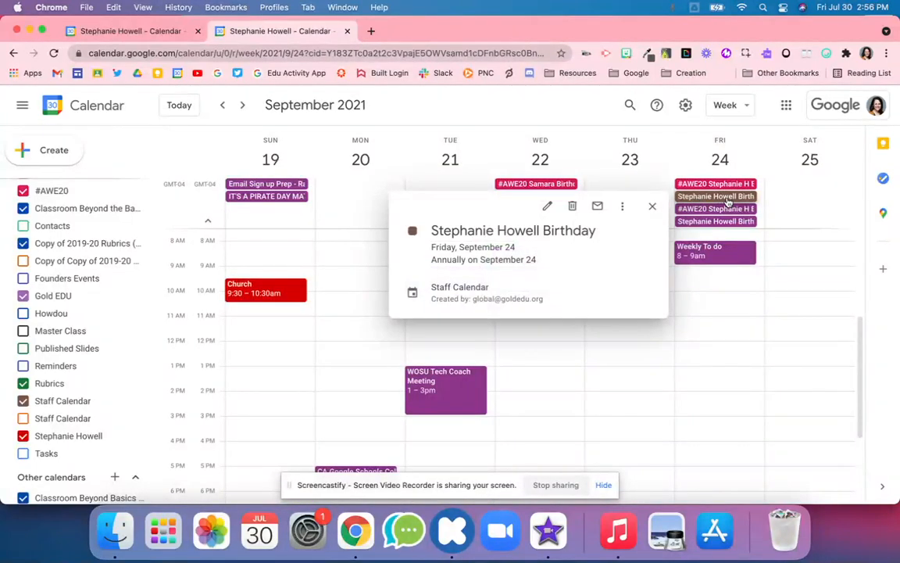
{"action": "triple_click", "coordinate": [451, 300]}
{"action": "triple_click", "coordinate": [447, 286]}
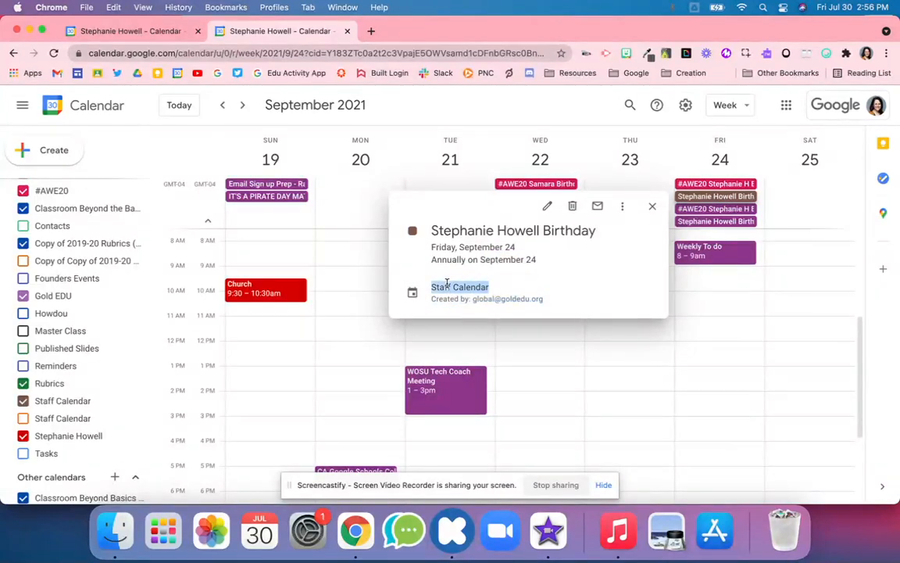
{"action": "left_click", "coordinate": [30, 30]}
{"action": "scroll", "coordinate": [368, 287], "scroll_direction": "down", "scroll_amount": 5}
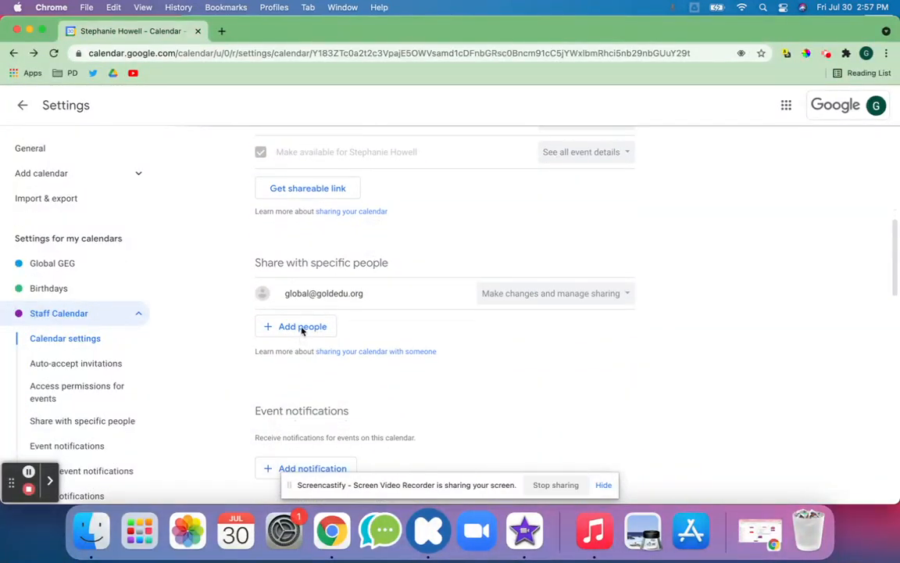
Step: Start sharing with a person found by name, keeping See all event details, then cancel
{"action": "left_click", "coordinate": [302, 329]}
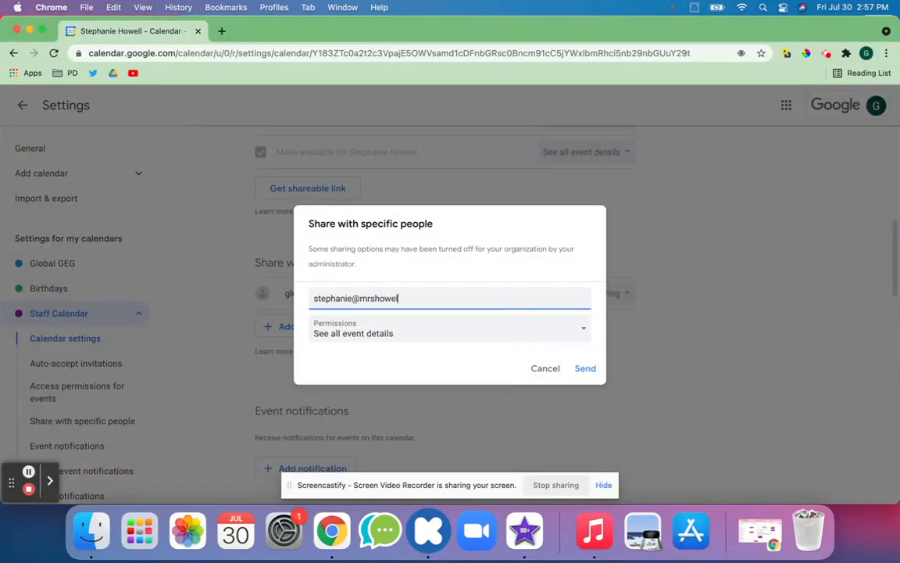
{"action": "left_click", "coordinate": [468, 329]}
{"action": "left_click", "coordinate": [463, 341]}
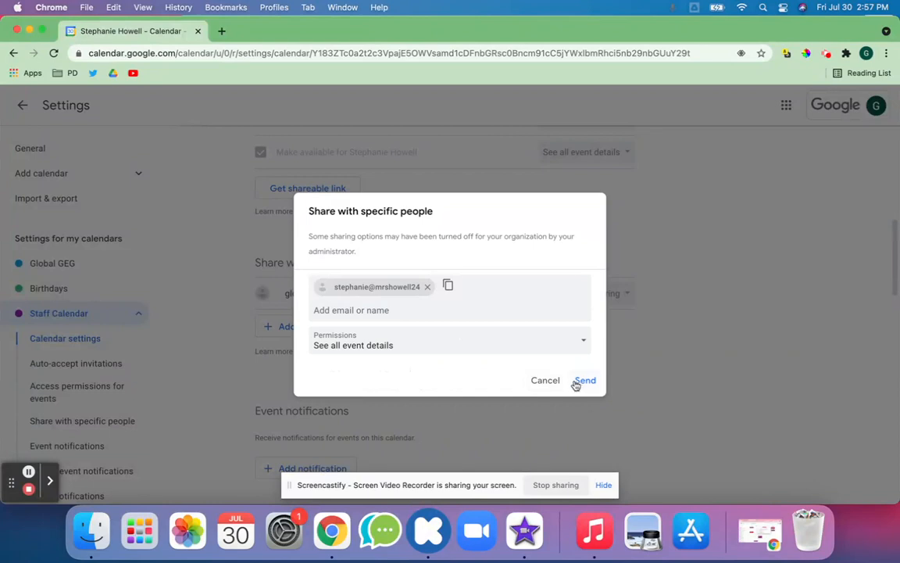
{"action": "left_click", "coordinate": [537, 351]}
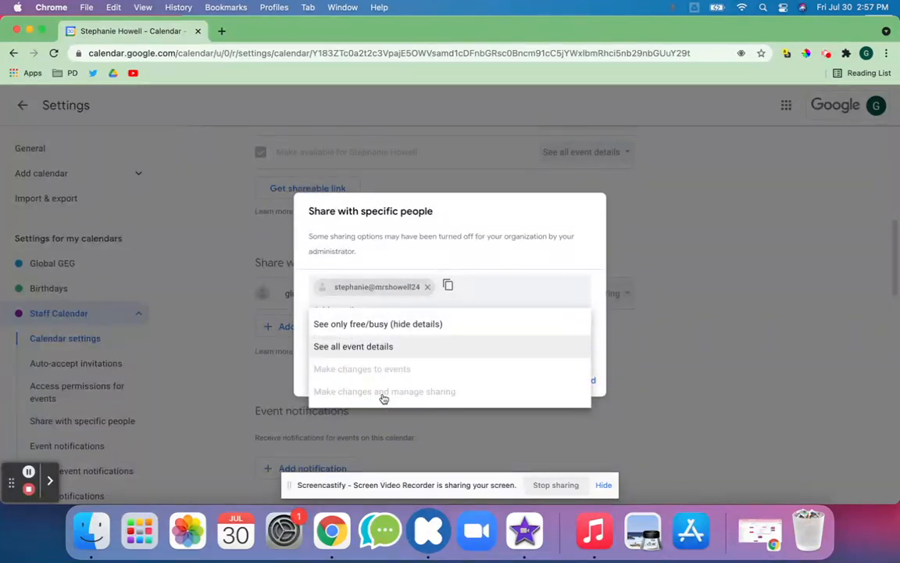
{"action": "left_click", "coordinate": [618, 278]}
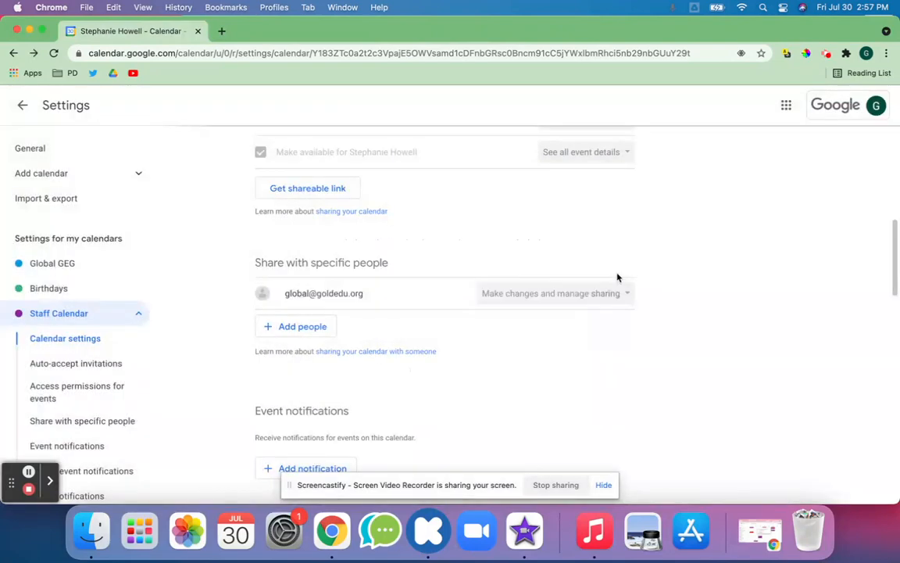
Step: Start sharing with the Staff Calendar's own address, review permissions, then cancel
{"action": "left_click", "coordinate": [305, 325]}
{"action": "left_click", "coordinate": [402, 293]}
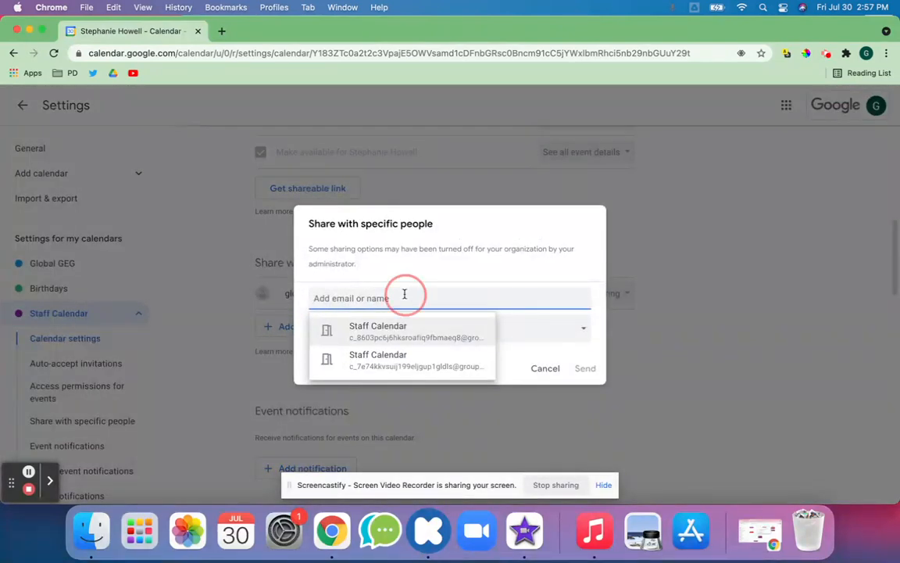
{"action": "left_click", "coordinate": [401, 326]}
{"action": "left_click", "coordinate": [373, 341]}
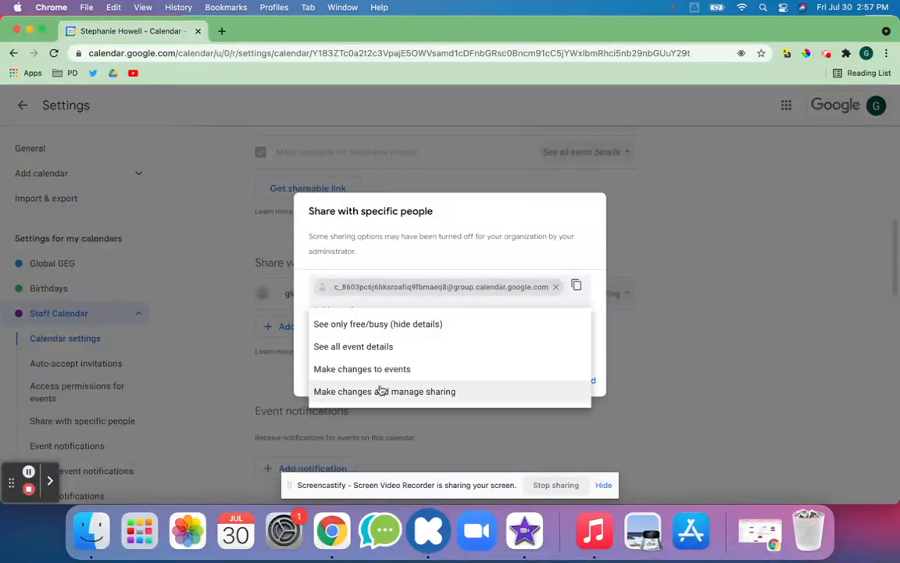
{"action": "left_click", "coordinate": [599, 279]}
{"action": "left_click", "coordinate": [548, 385]}
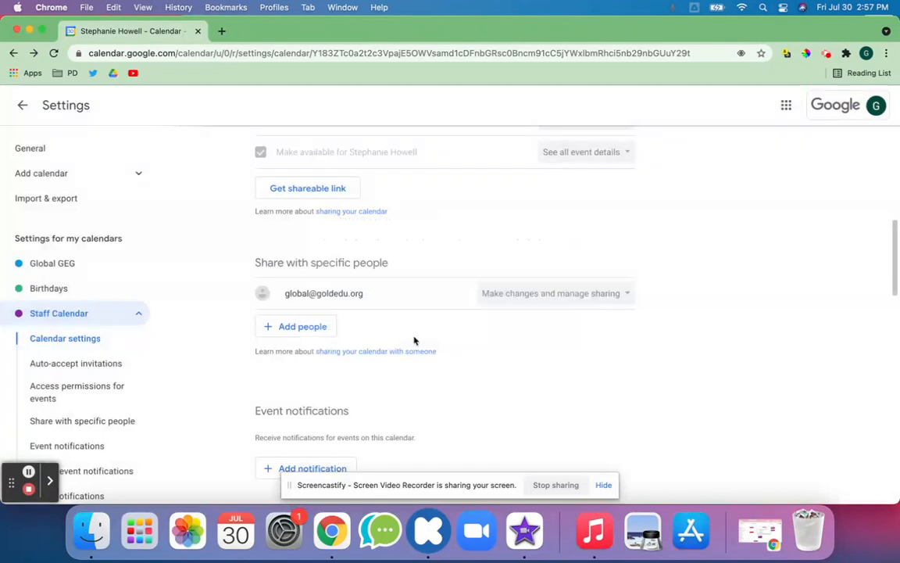
Step: Enter an organisation e-mail with See all event details, cancel, and select the existing shared address
{"action": "left_click", "coordinate": [323, 324]}
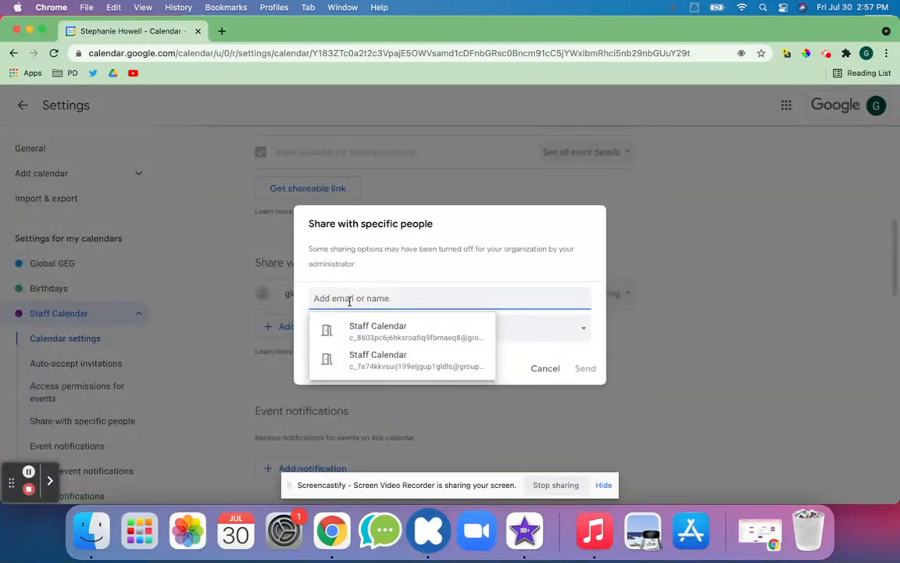
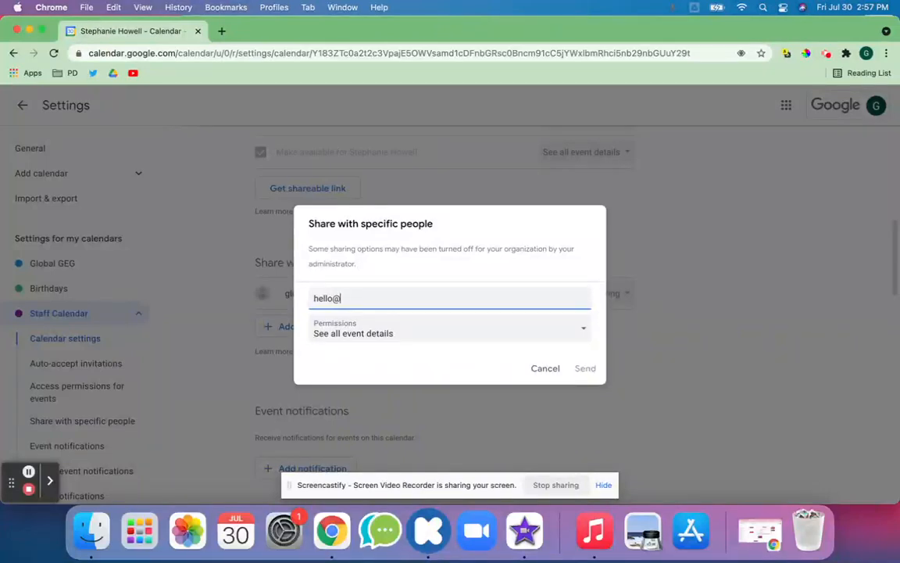
{"action": "key", "text": "Return"}
{"action": "left_click", "coordinate": [393, 344]}
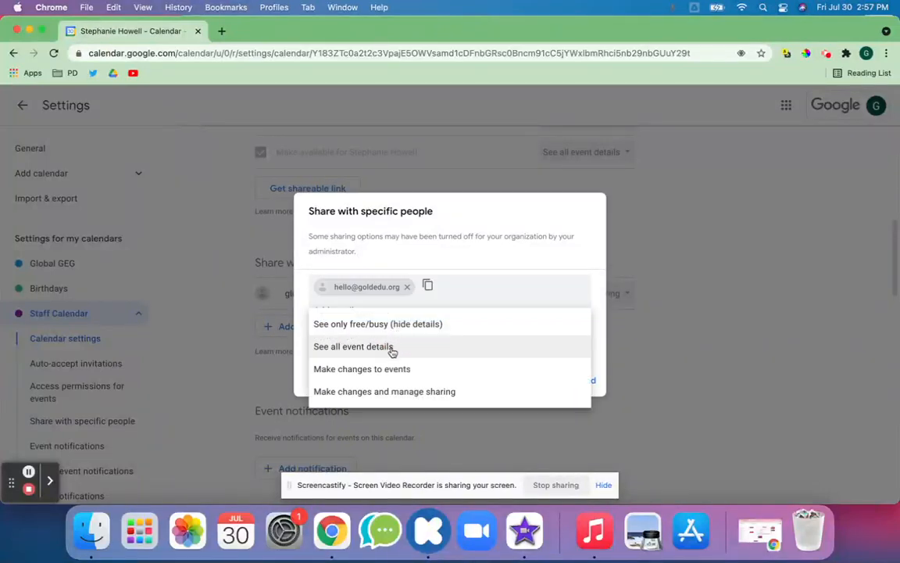
{"action": "left_click", "coordinate": [346, 353]}
{"action": "left_click", "coordinate": [347, 348]}
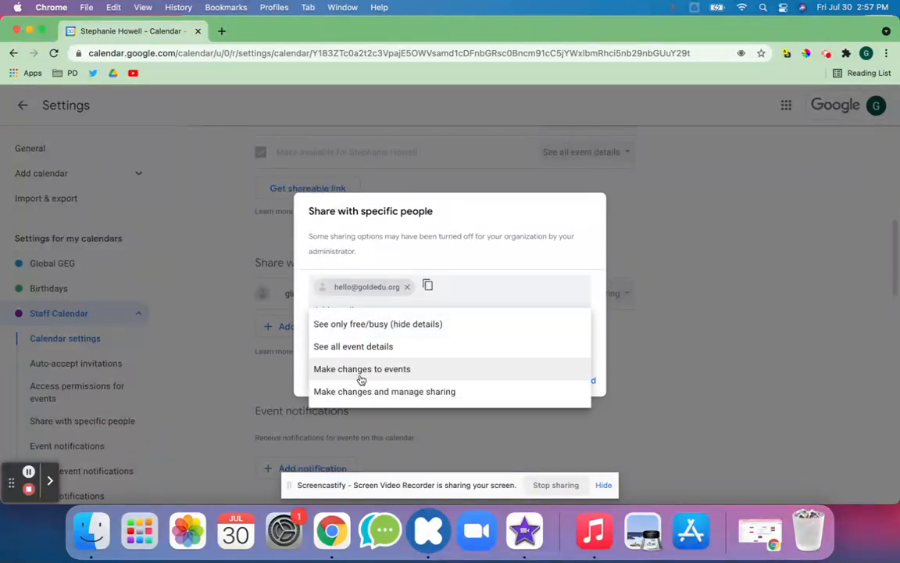
{"action": "left_click", "coordinate": [404, 347]}
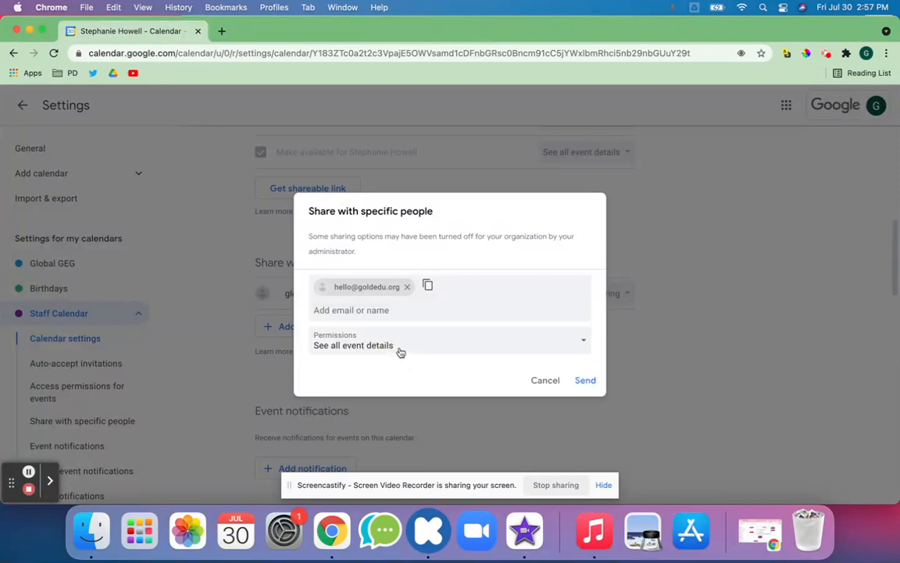
{"action": "left_click", "coordinate": [543, 381]}
{"action": "triple_click", "coordinate": [316, 292]}
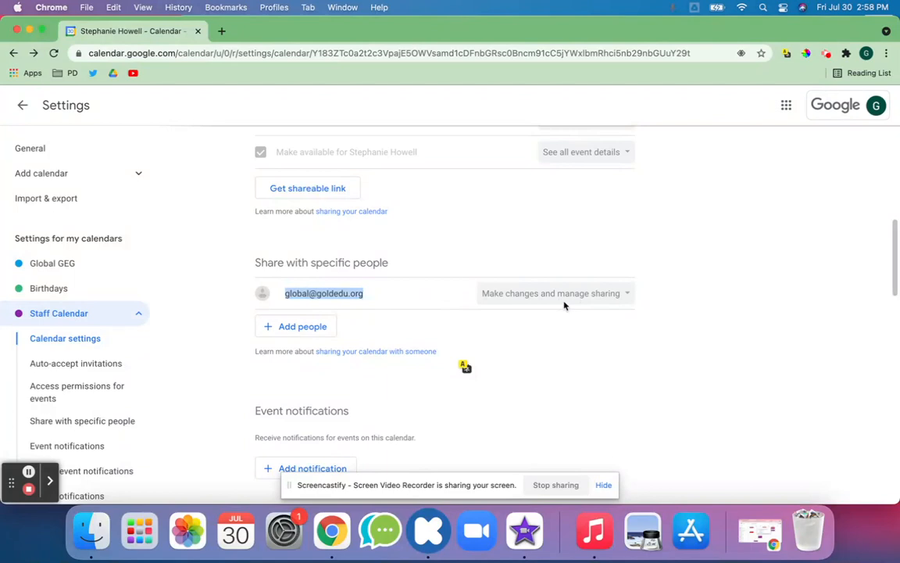
Step: Add an event notification for Staff Calendar and set its type to Email
{"action": "scroll", "coordinate": [565, 305], "scroll_direction": "down", "scroll_amount": 3}
{"action": "left_click", "coordinate": [331, 337]}
{"action": "left_click", "coordinate": [288, 336]}
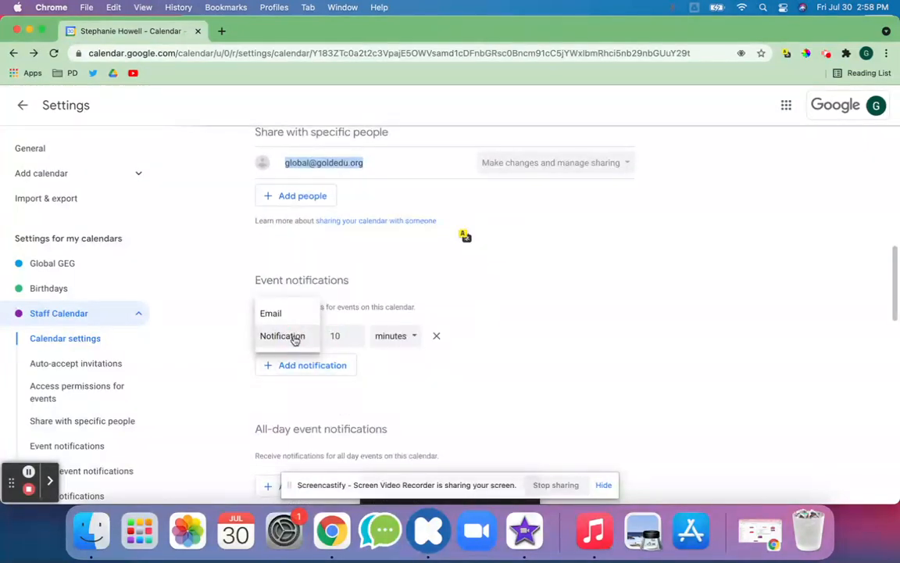
{"action": "left_click", "coordinate": [280, 314]}
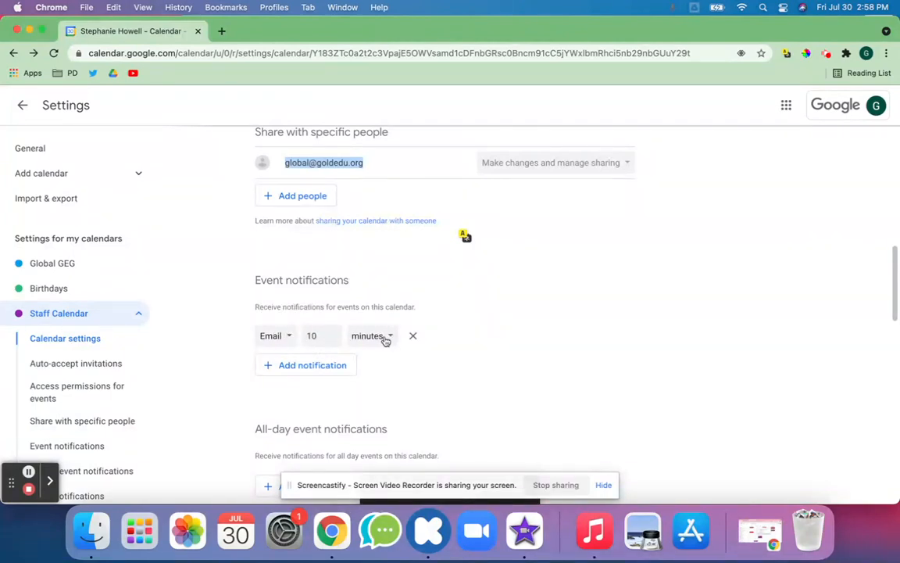
Step: Add then remove a second notification, and restore the second account's calendar window
{"action": "scroll", "coordinate": [334, 373], "scroll_direction": "down", "scroll_amount": 3}
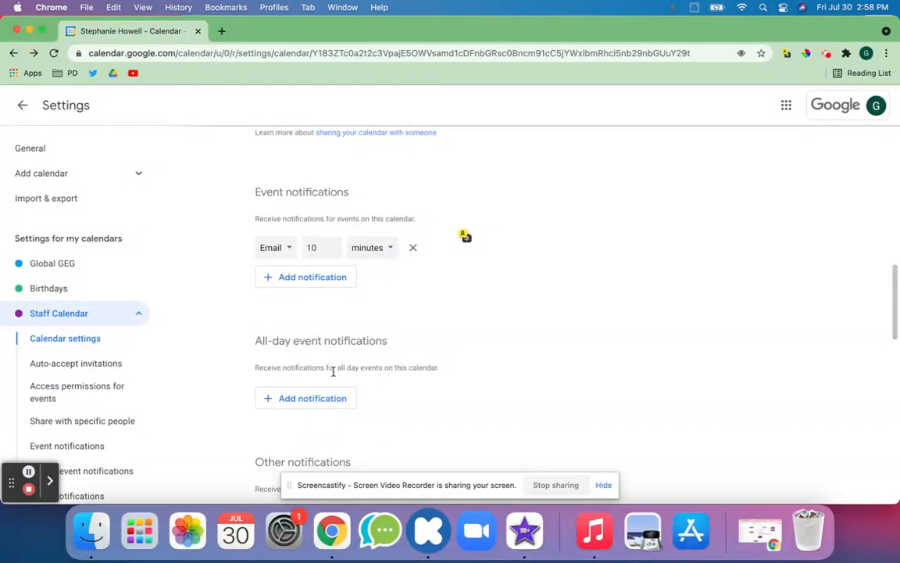
{"action": "left_click", "coordinate": [277, 277]}
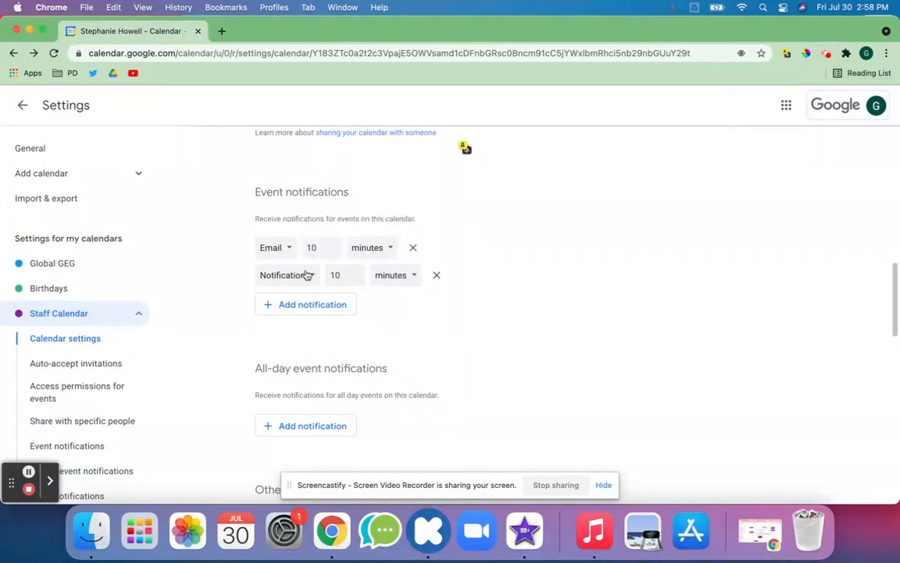
{"action": "scroll", "coordinate": [308, 275], "scroll_direction": "down", "scroll_amount": 1}
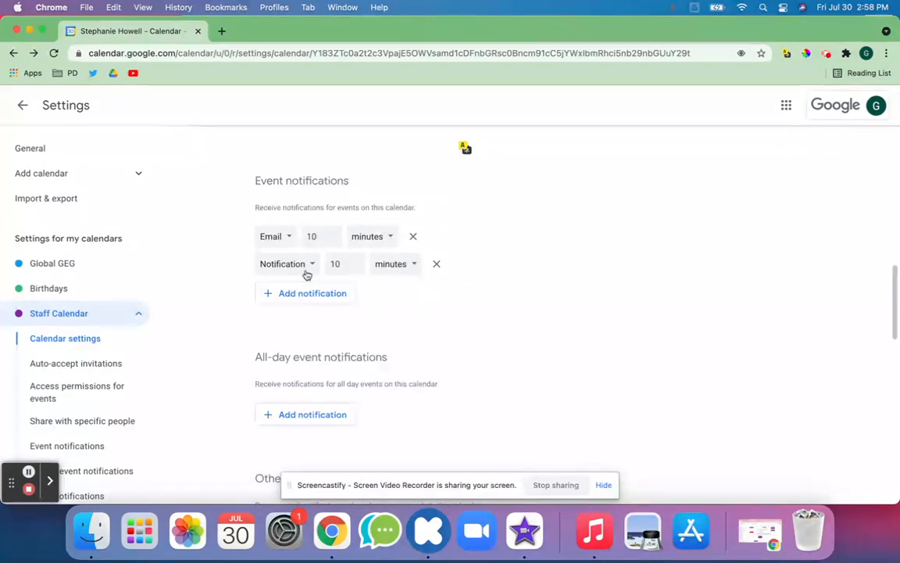
{"action": "left_click", "coordinate": [435, 267]}
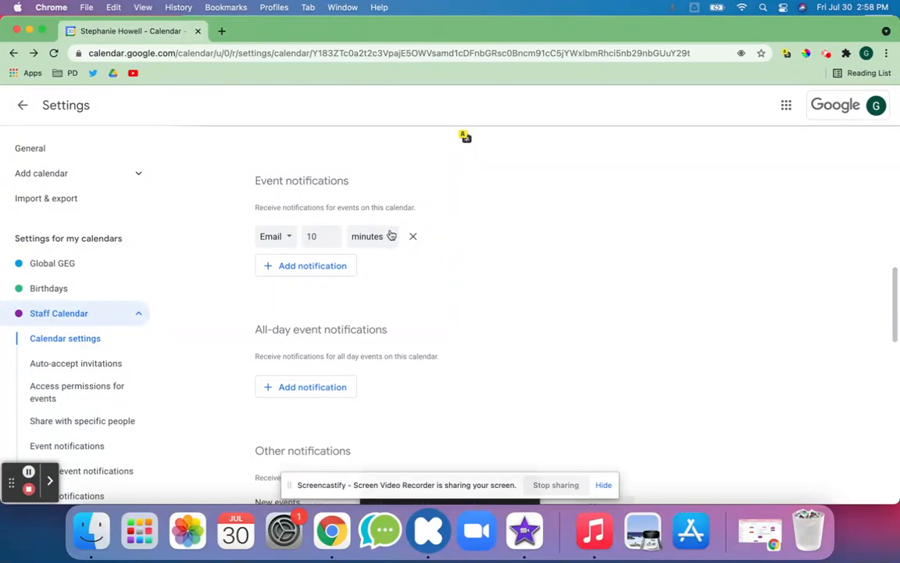
{"action": "left_click", "coordinate": [760, 533]}
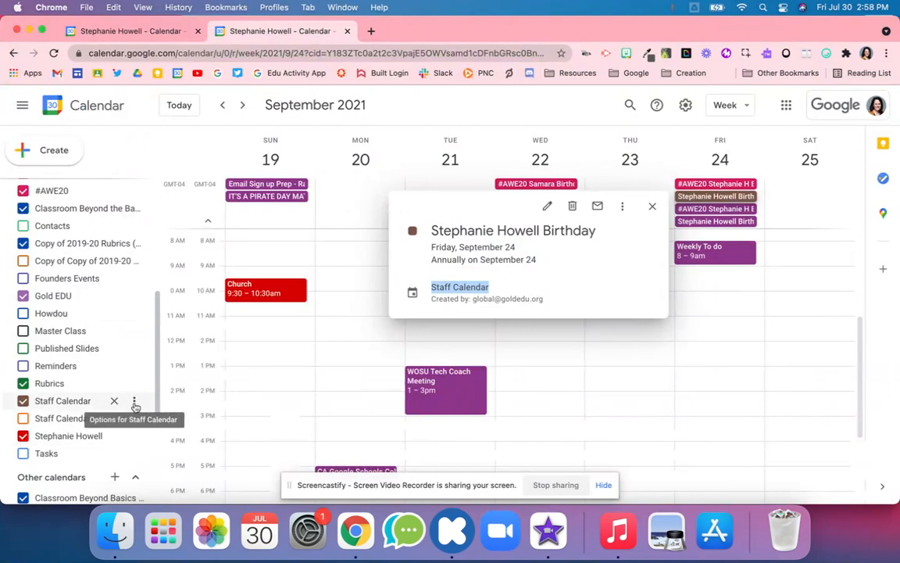
Step: Open Staff Calendar's settings and add an Email event notification
{"action": "left_click", "coordinate": [134, 402]}
{"action": "left_click", "coordinate": [176, 394]}
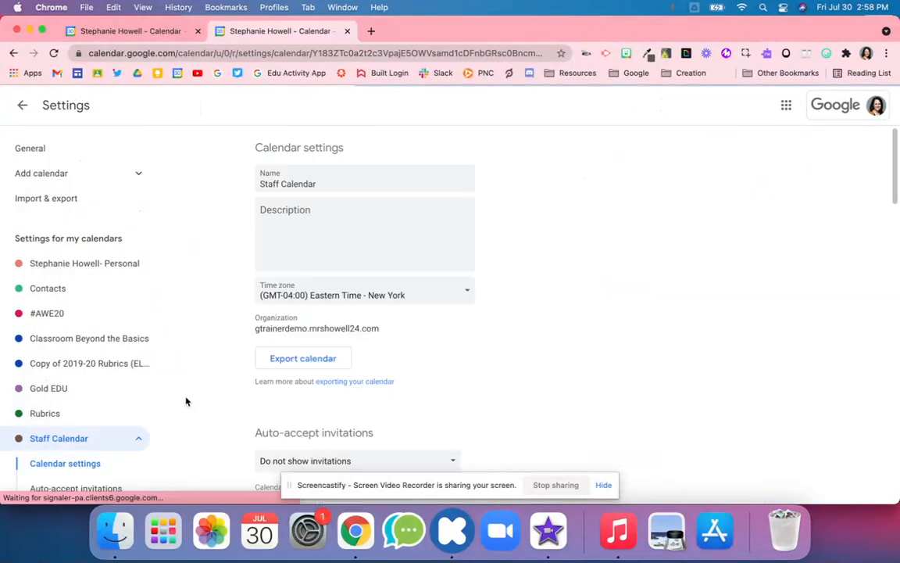
{"action": "scroll", "coordinate": [341, 382], "scroll_direction": "down", "scroll_amount": 10}
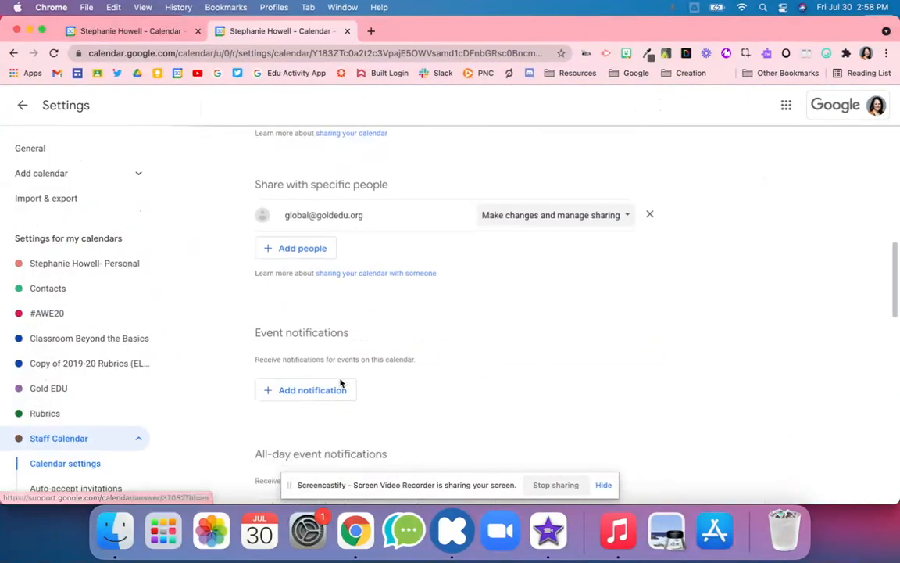
{"action": "left_click", "coordinate": [289, 322]}
{"action": "left_click", "coordinate": [292, 321]}
{"action": "left_click", "coordinate": [286, 300]}
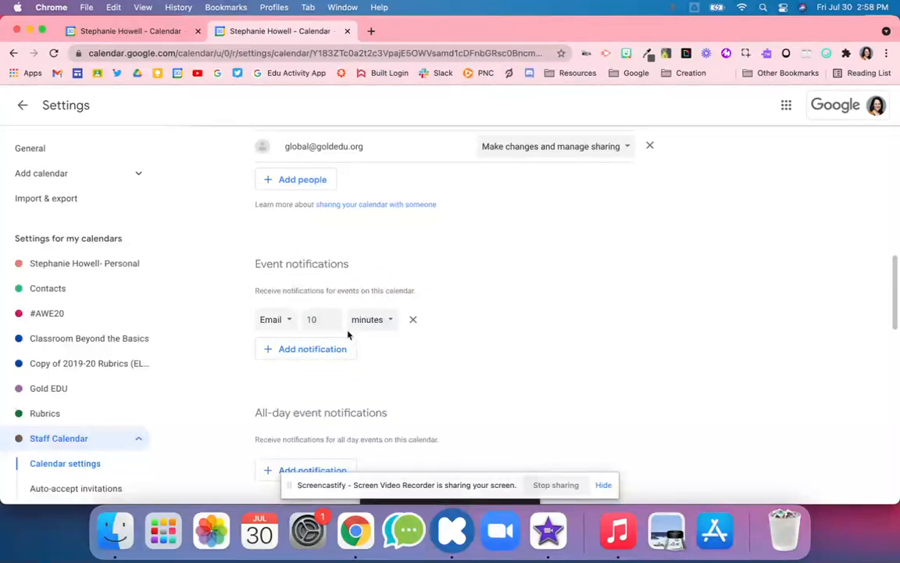
Step: Add an all-day event reminder of 1 day before at 9:00am, delivered by Email
{"action": "scroll", "coordinate": [348, 343], "scroll_direction": "down", "scroll_amount": 5}
{"action": "scroll", "coordinate": [348, 342], "scroll_direction": "down", "scroll_amount": 2}
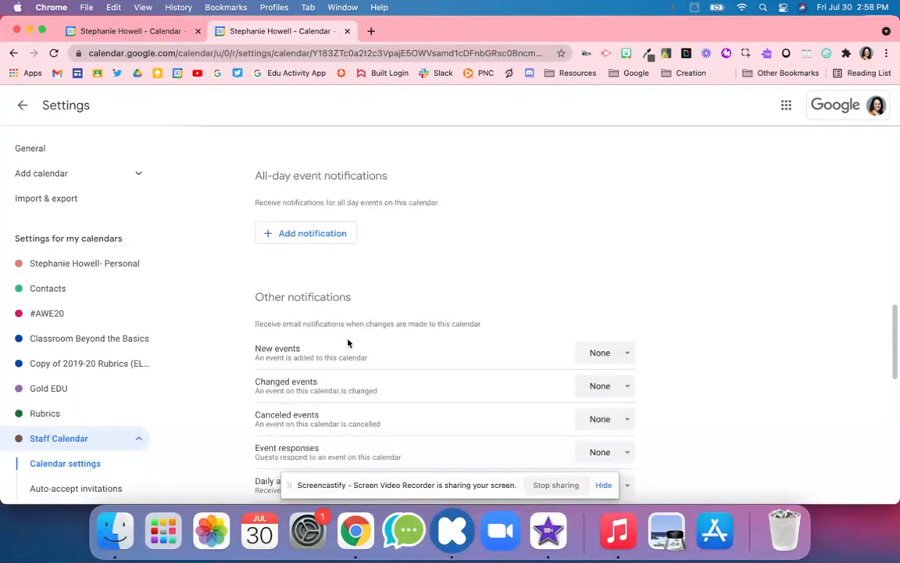
{"action": "scroll", "coordinate": [348, 343], "scroll_direction": "down", "scroll_amount": 6}
{"action": "scroll", "coordinate": [348, 343], "scroll_direction": "up", "scroll_amount": 5}
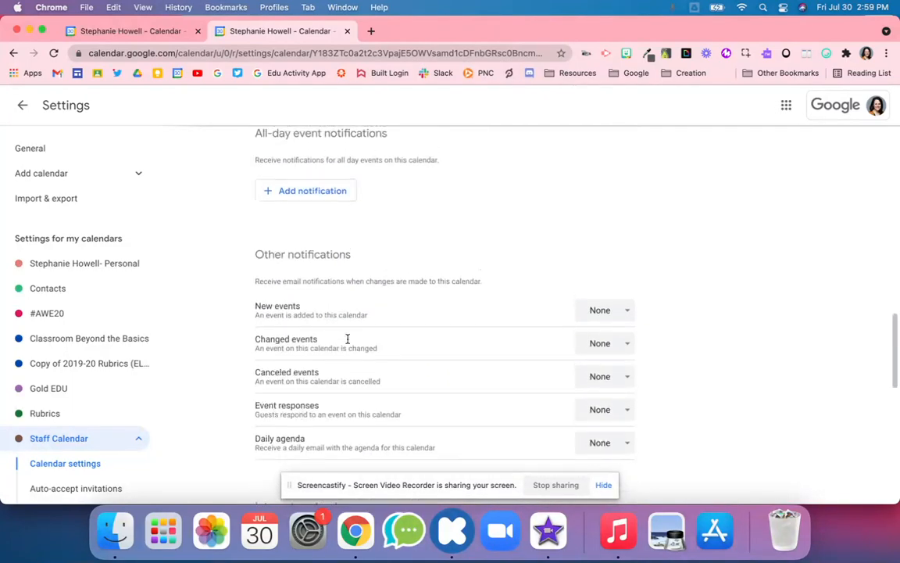
{"action": "scroll", "coordinate": [348, 343], "scroll_direction": "up", "scroll_amount": 2}
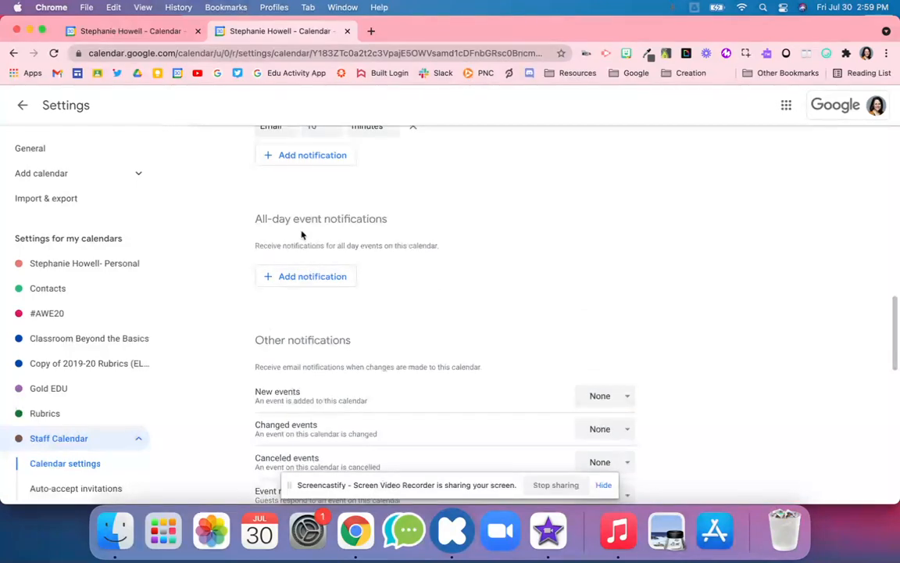
{"action": "left_click", "coordinate": [295, 277]}
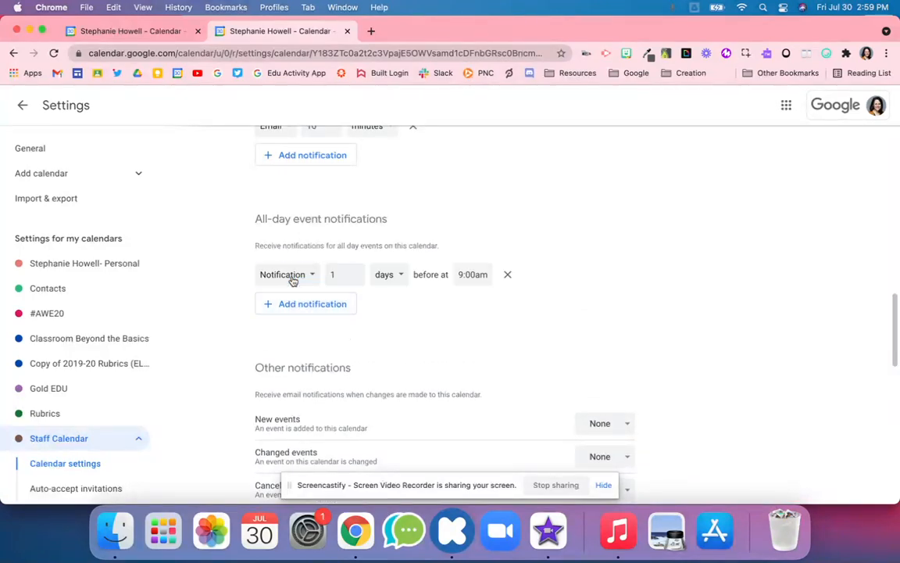
{"action": "left_click", "coordinate": [388, 276]}
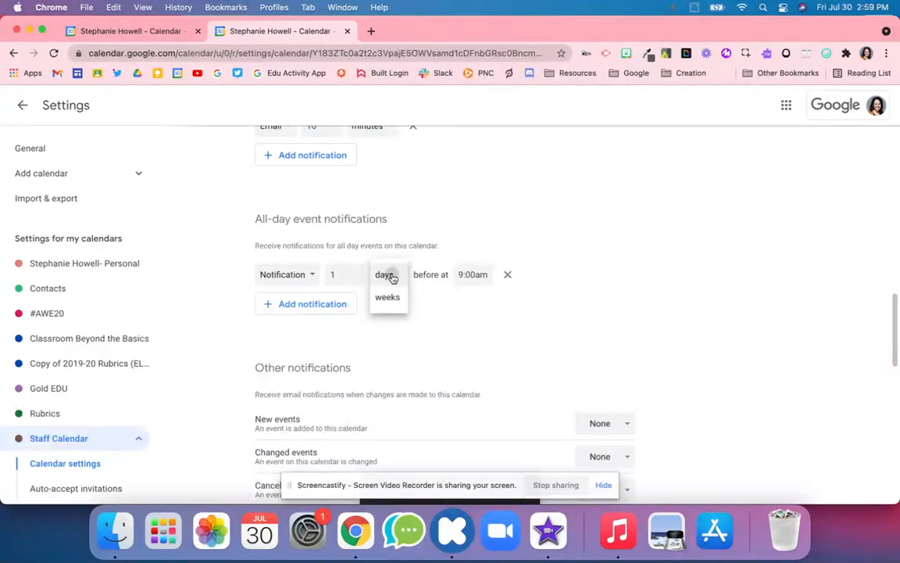
{"action": "left_click", "coordinate": [391, 275]}
{"action": "scroll", "coordinate": [277, 211], "scroll_direction": "up", "scroll_amount": 2}
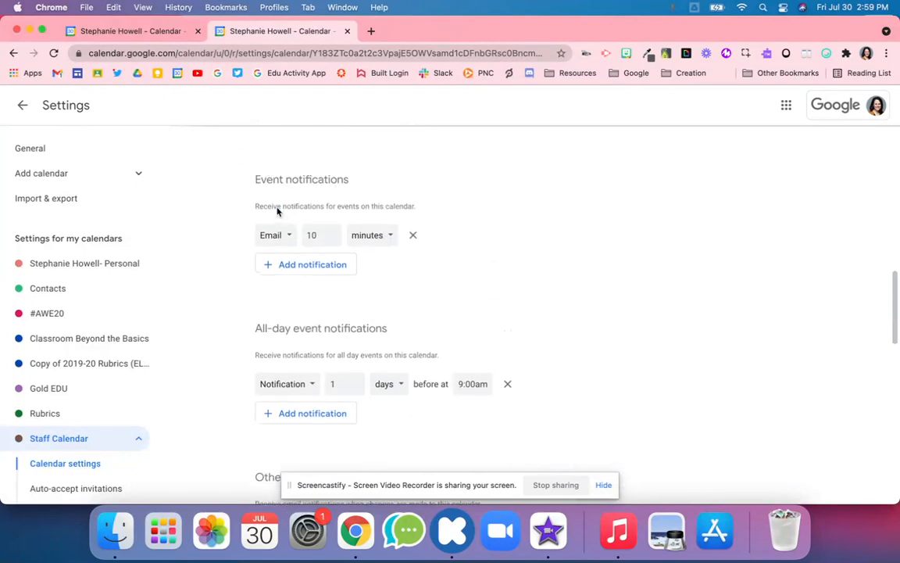
{"action": "scroll", "coordinate": [329, 352], "scroll_direction": "down", "scroll_amount": 3}
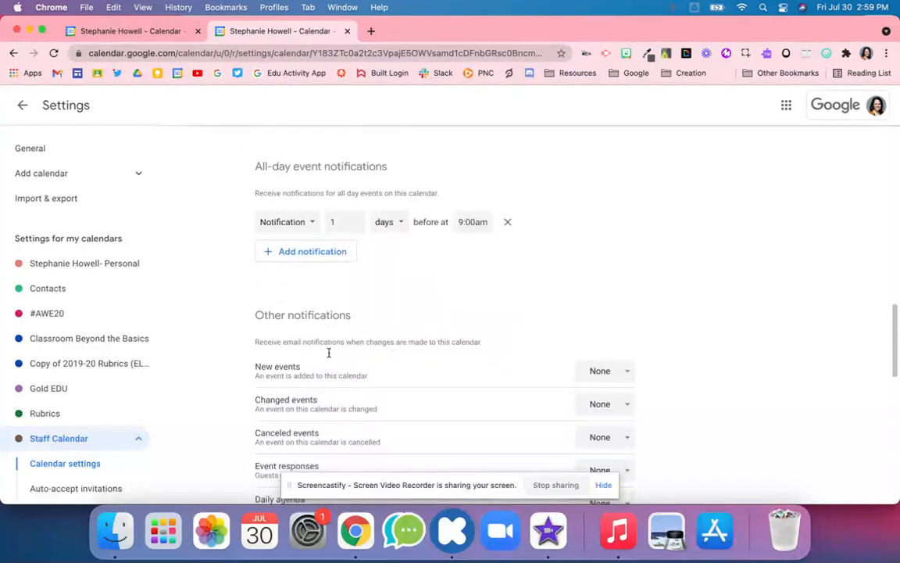
{"action": "left_click", "coordinate": [291, 227]}
{"action": "left_click", "coordinate": [281, 192]}
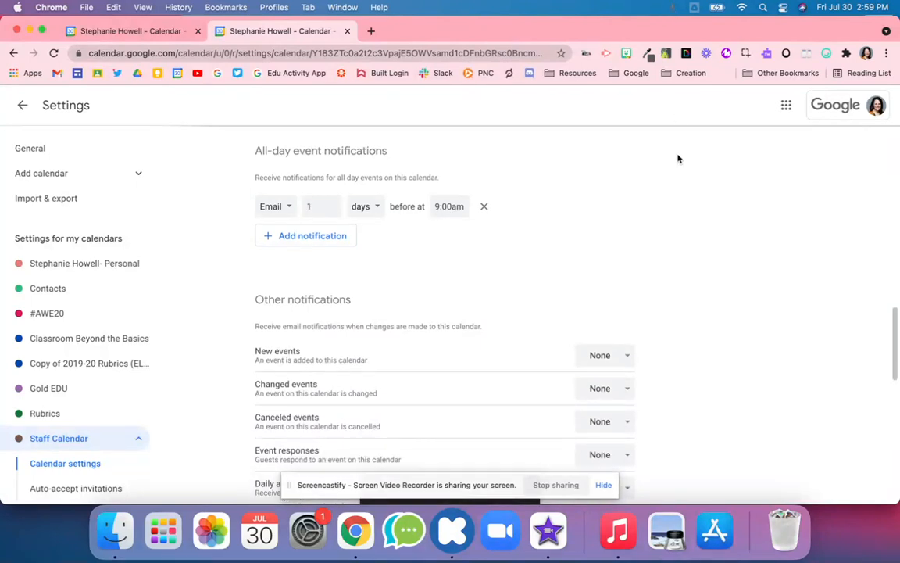
Step: Leave new-event and event-response email notifications set to None
{"action": "scroll", "coordinate": [625, 188], "scroll_direction": "down", "scroll_amount": 3}
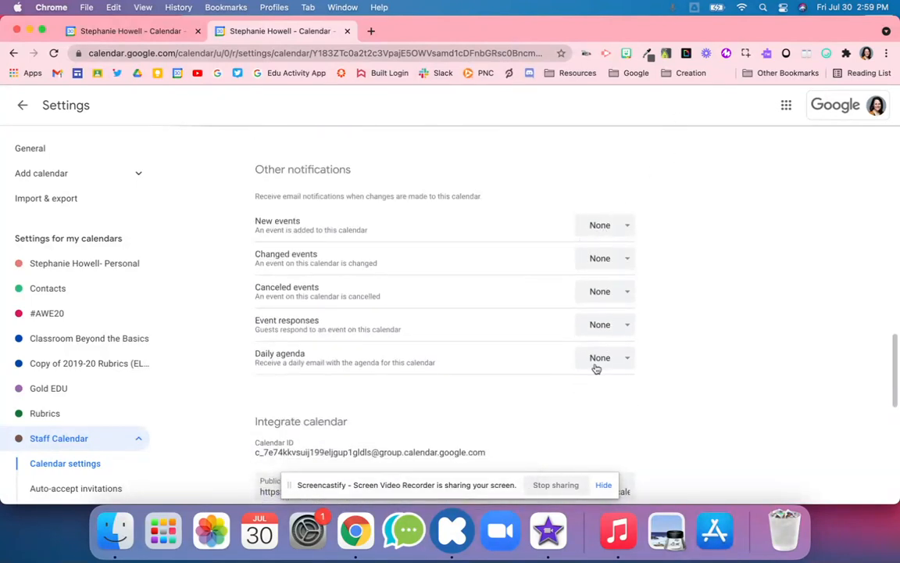
{"action": "left_click", "coordinate": [592, 234]}
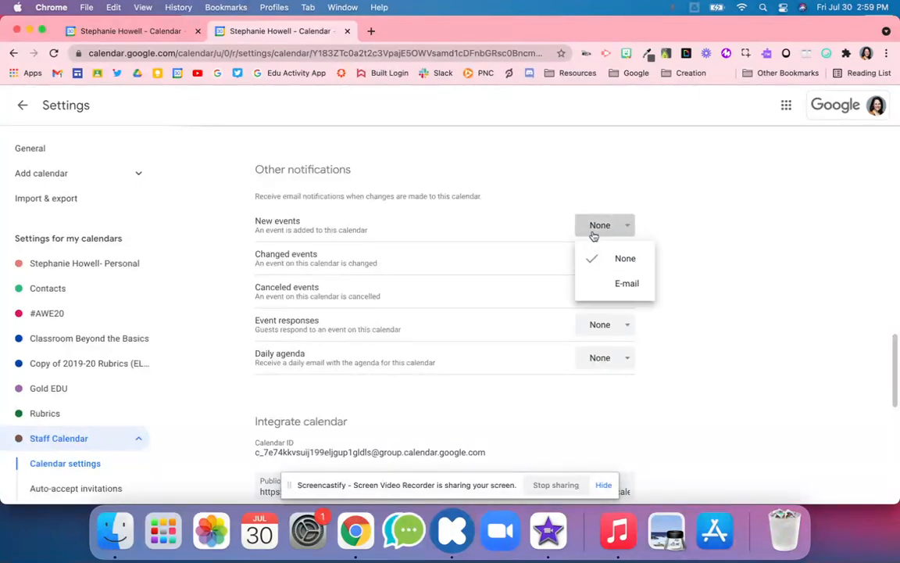
{"action": "left_click", "coordinate": [517, 256]}
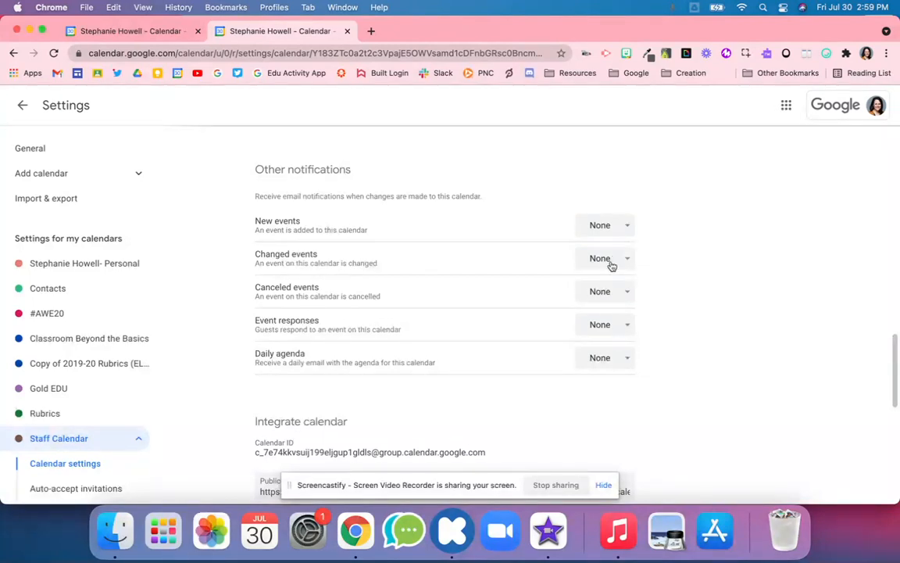
{"action": "left_click", "coordinate": [588, 326]}
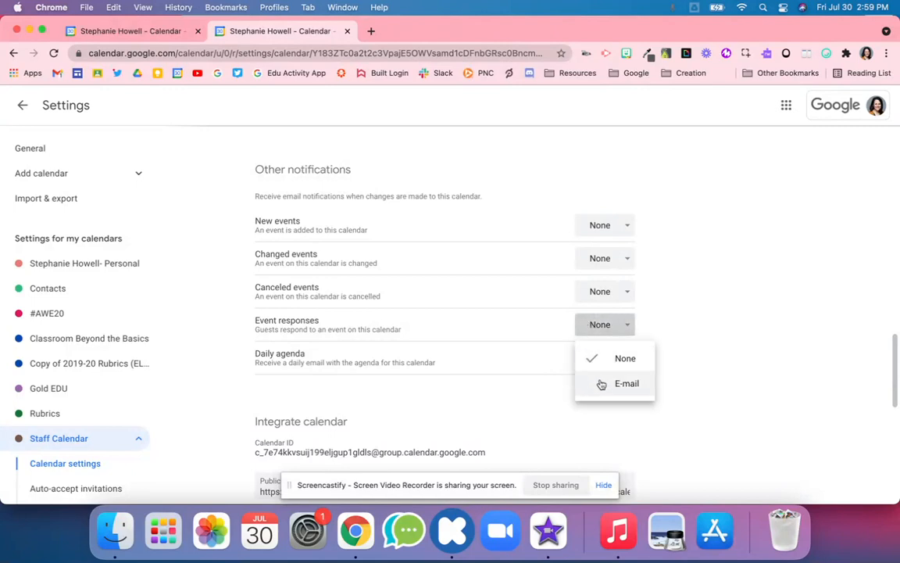
{"action": "left_click", "coordinate": [512, 359]}
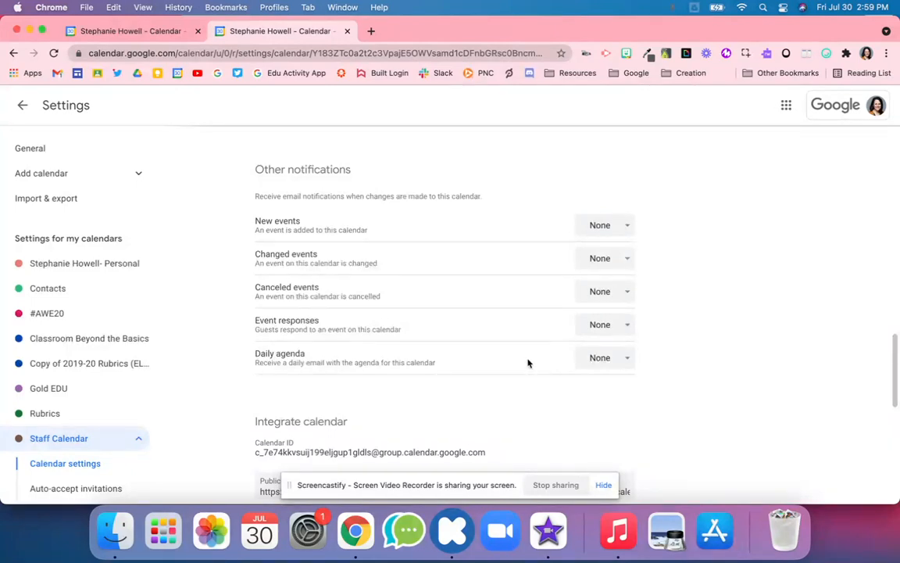
{"action": "scroll", "coordinate": [505, 368], "scroll_direction": "down", "scroll_amount": 3}
Step: Copy the Staff Calendar's public URL and load it in a new browser tab
{"action": "scroll", "coordinate": [477, 170], "scroll_direction": "up", "scroll_amount": 3}
{"action": "scroll", "coordinate": [477, 180], "scroll_direction": "down", "scroll_amount": 8}
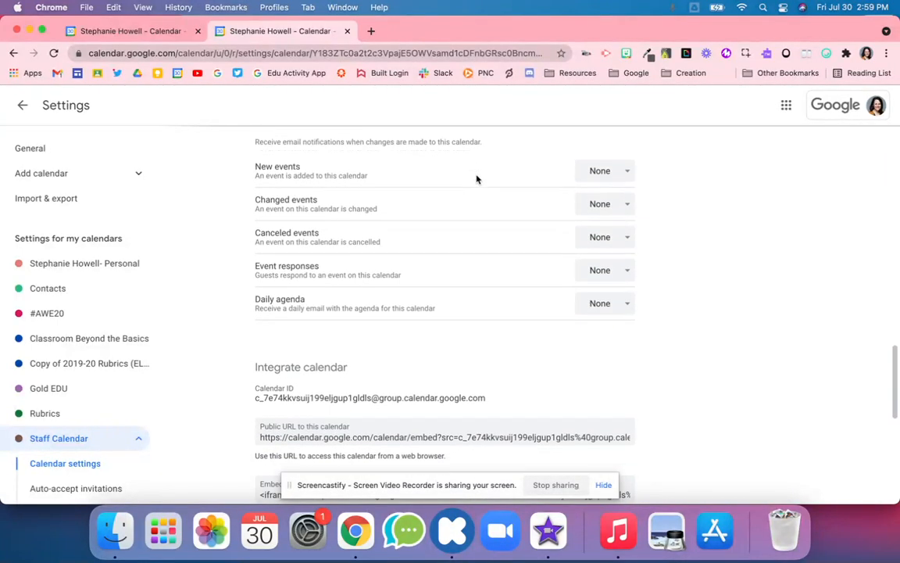
{"action": "left_click", "coordinate": [392, 170]}
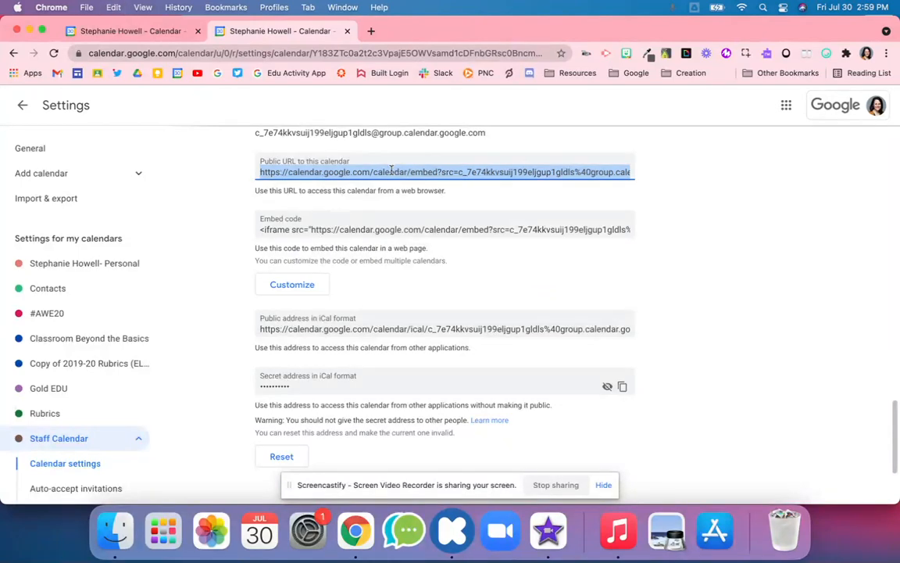
{"action": "key", "text": "super+c"}
{"action": "left_click", "coordinate": [371, 32]}
{"action": "key", "text": "super+v"}
{"action": "key", "text": "Return"}
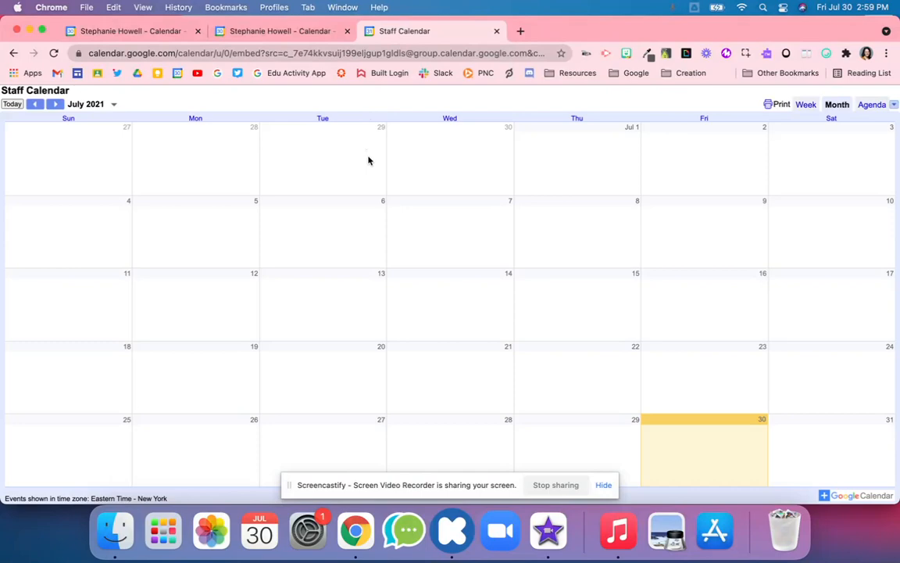
Step: In the second Chrome profile, load the public calendar URL and choose + Google Calendar
{"action": "left_click", "coordinate": [825, 497]}
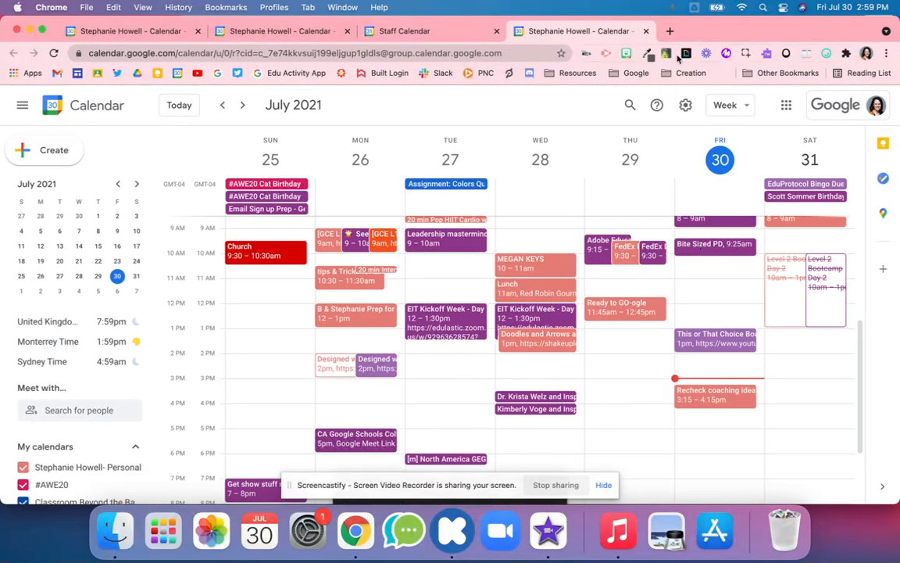
{"action": "left_click", "coordinate": [646, 31]}
{"action": "left_click", "coordinate": [274, 7]}
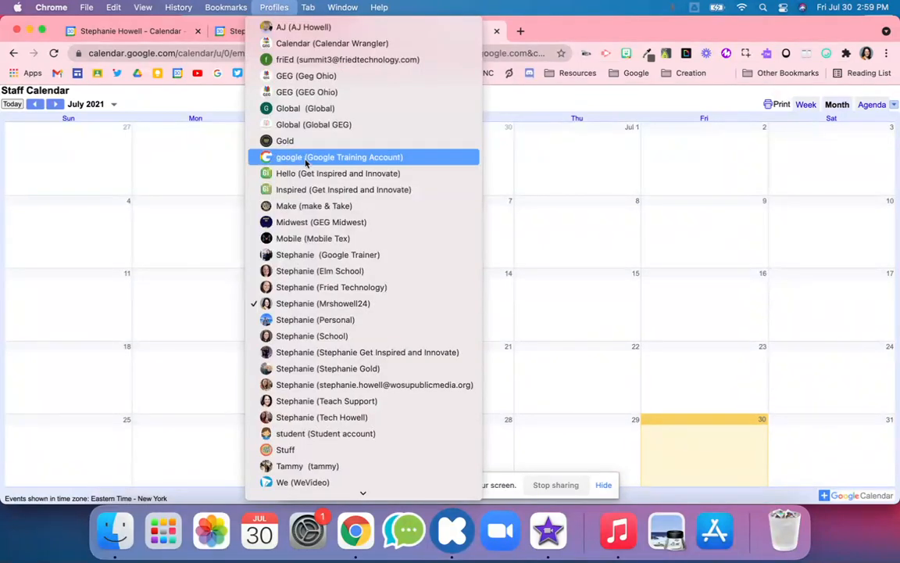
{"action": "left_click", "coordinate": [304, 159]}
{"action": "key", "text": "super+v"}
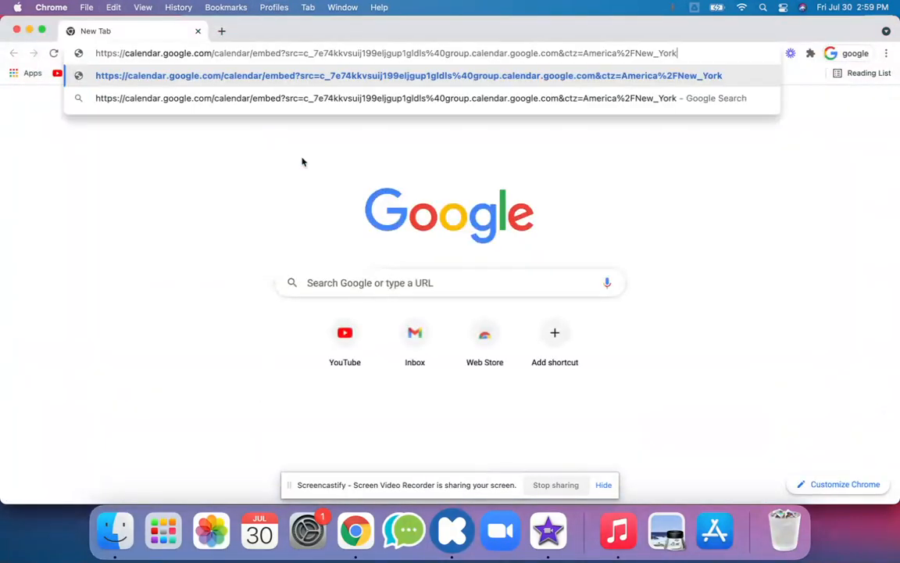
{"action": "key", "text": "Return"}
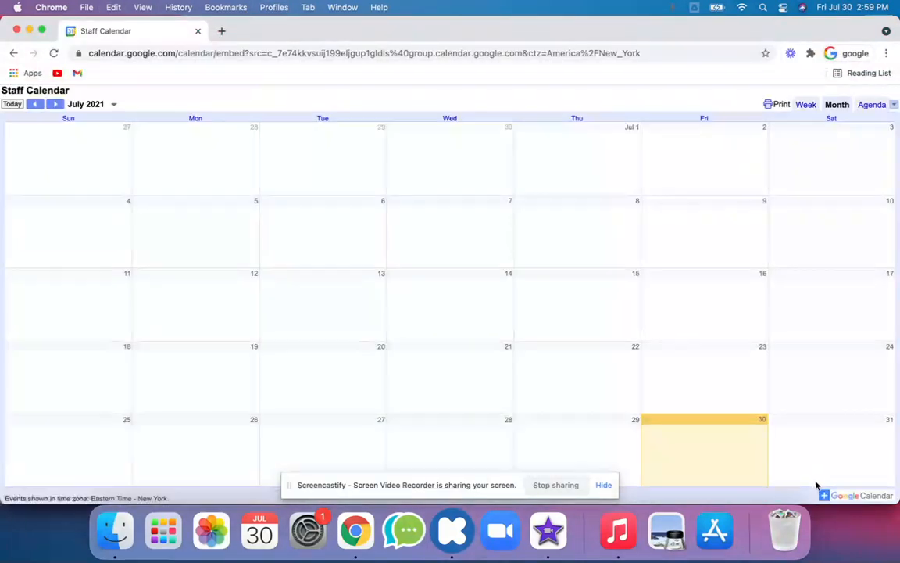
{"action": "left_click", "coordinate": [823, 495]}
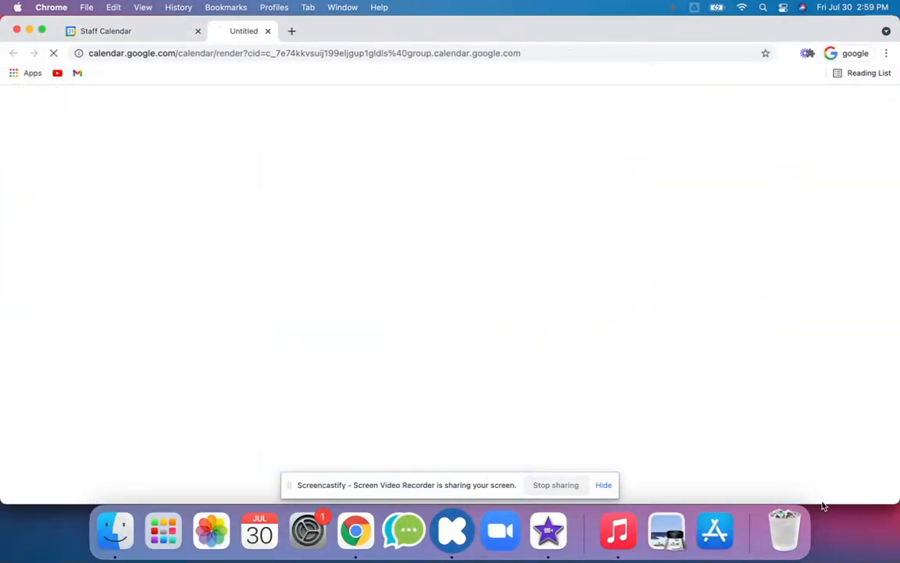
Step: Sign in to the second account, add the Staff Calendar, and close that window
{"action": "left_click", "coordinate": [470, 266]}
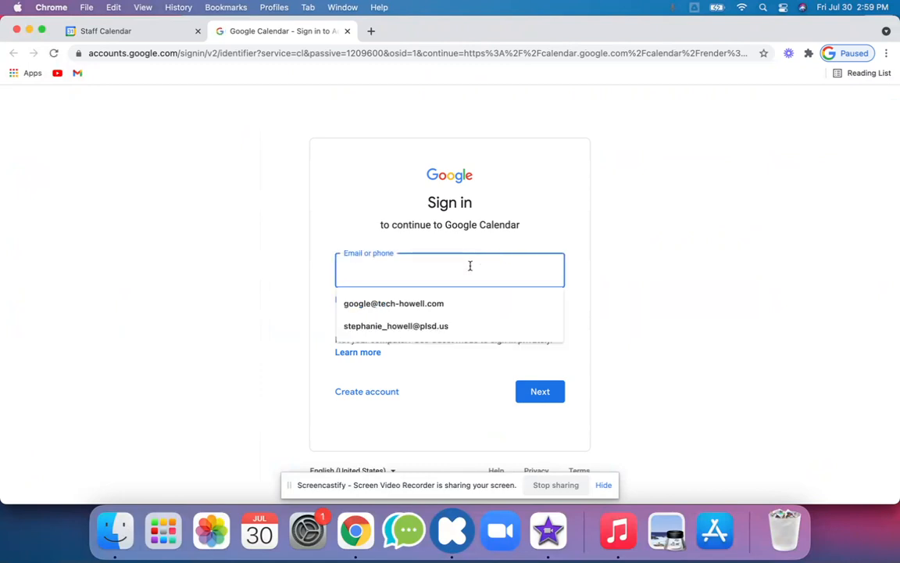
{"action": "left_click", "coordinate": [451, 306]}
{"action": "left_click", "coordinate": [534, 399]}
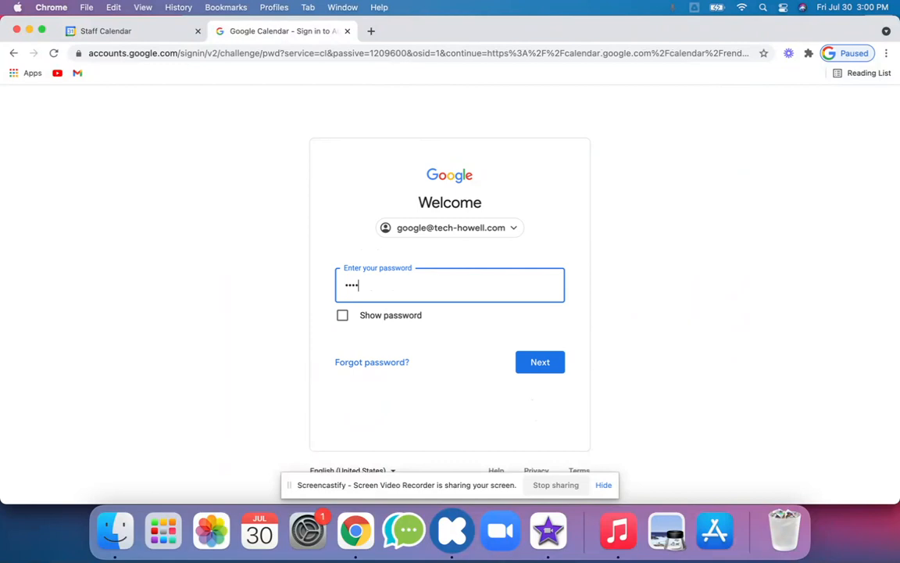
{"action": "type", "text": "•••"}
{"action": "key", "text": "Return"}
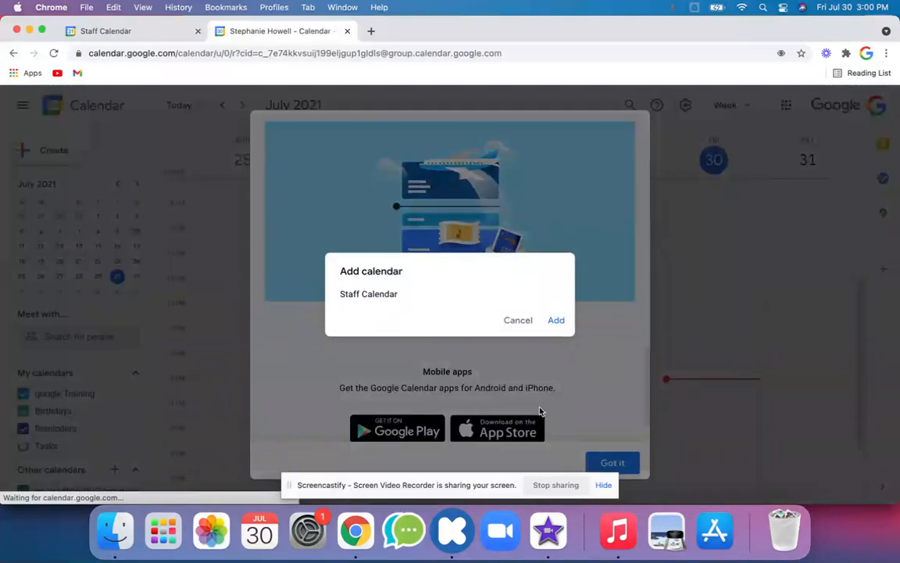
{"action": "left_click", "coordinate": [559, 320]}
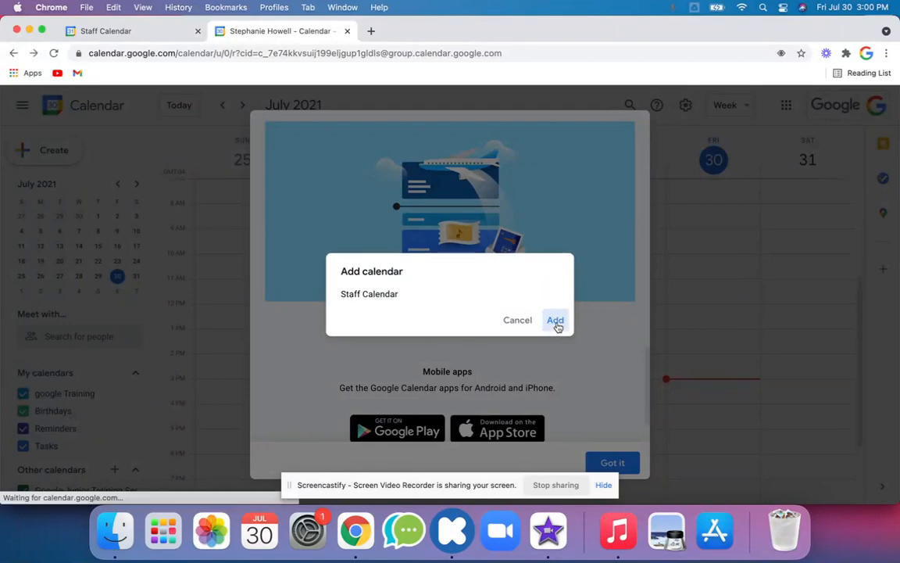
{"action": "left_click", "coordinate": [17, 30]}
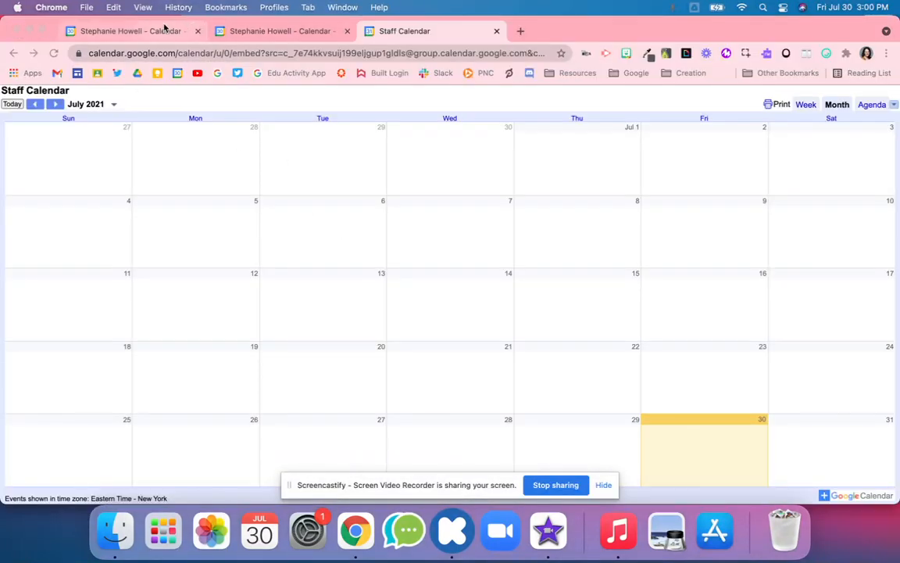
Step: Review the Staff Calendar's access permissions and sharing settings, then return to the September 19–25 week
{"action": "left_click", "coordinate": [167, 32]}
{"action": "left_click", "coordinate": [214, 31]}
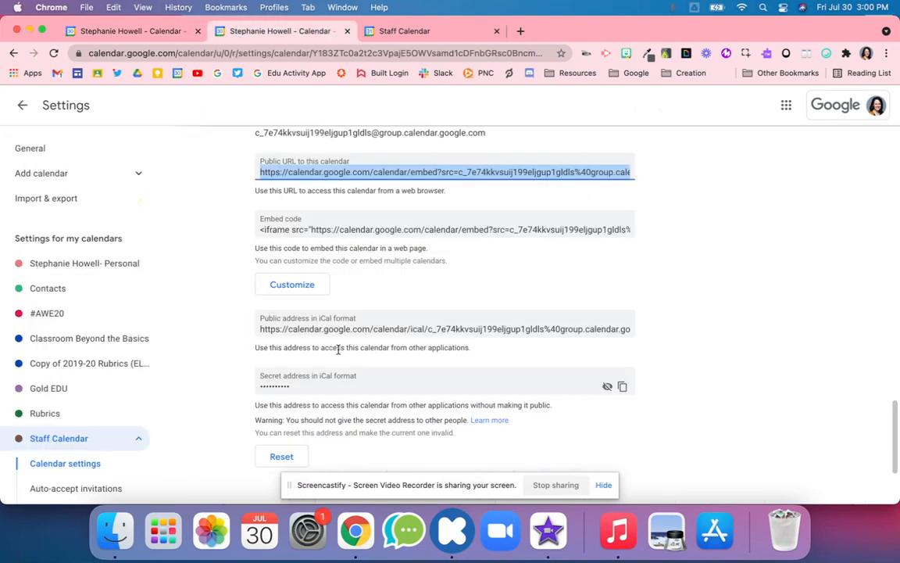
{"action": "scroll", "coordinate": [337, 349], "scroll_direction": "down", "scroll_amount": 3}
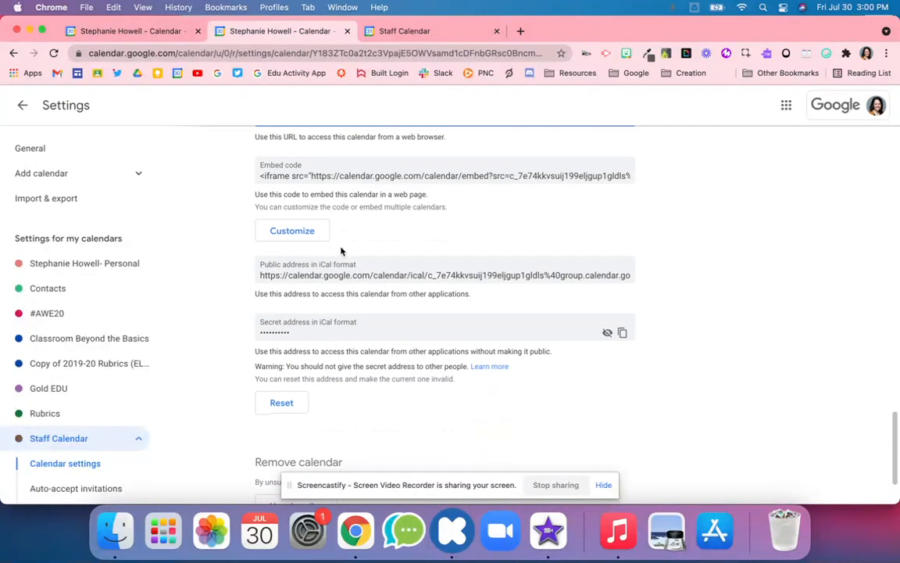
{"action": "scroll", "coordinate": [352, 348], "scroll_direction": "down", "scroll_amount": 3}
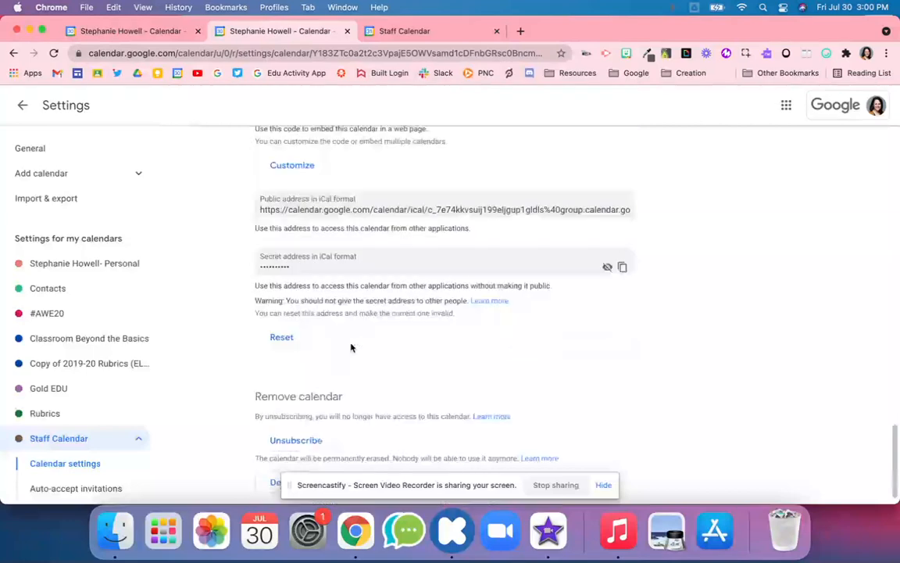
{"action": "scroll", "coordinate": [350, 347], "scroll_direction": "up", "scroll_amount": 15}
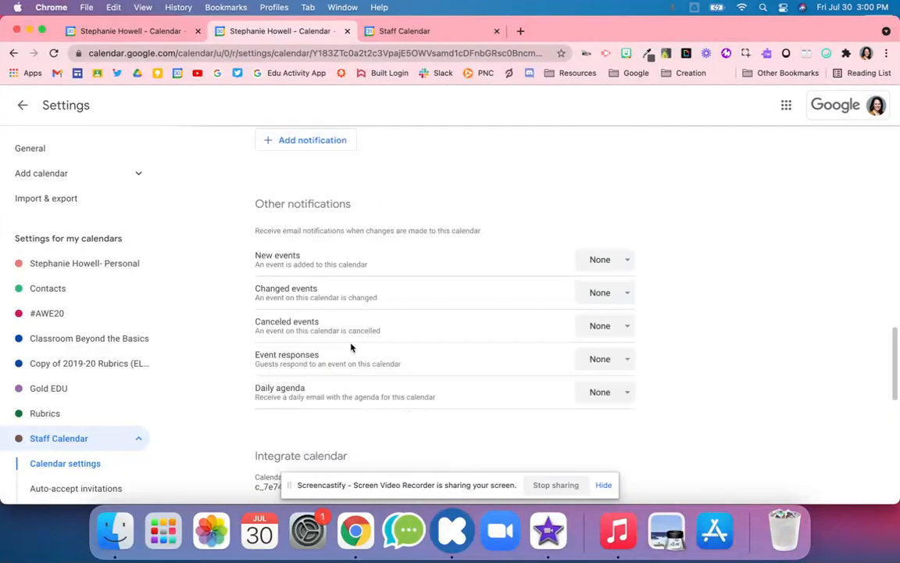
{"action": "scroll", "coordinate": [351, 347], "scroll_direction": "down", "scroll_amount": 4}
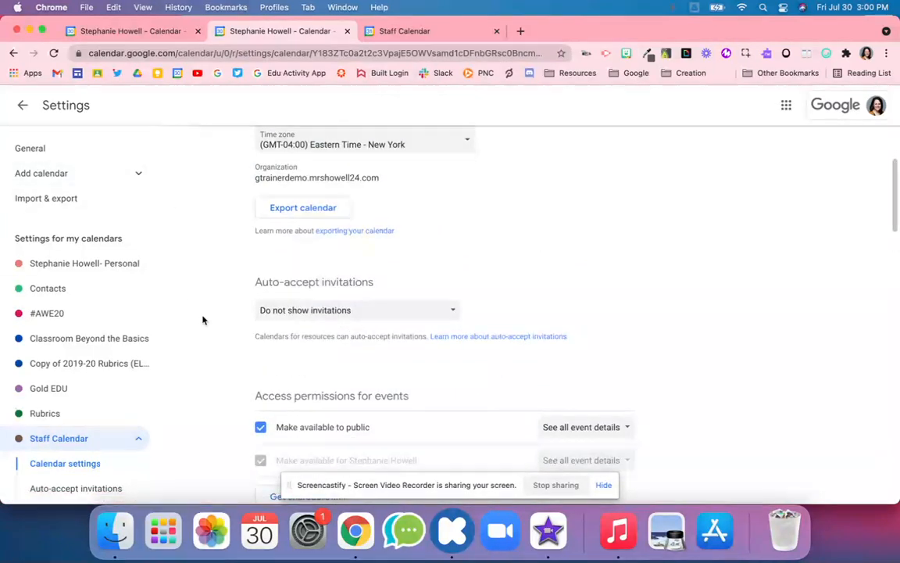
{"action": "scroll", "coordinate": [465, 355], "scroll_direction": "down", "scroll_amount": 10}
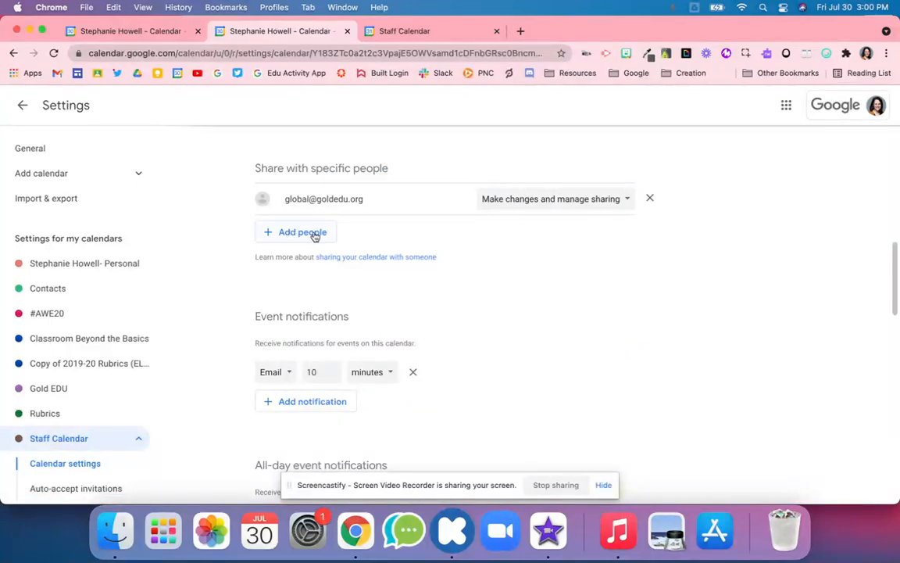
{"action": "left_click", "coordinate": [33, 108]}
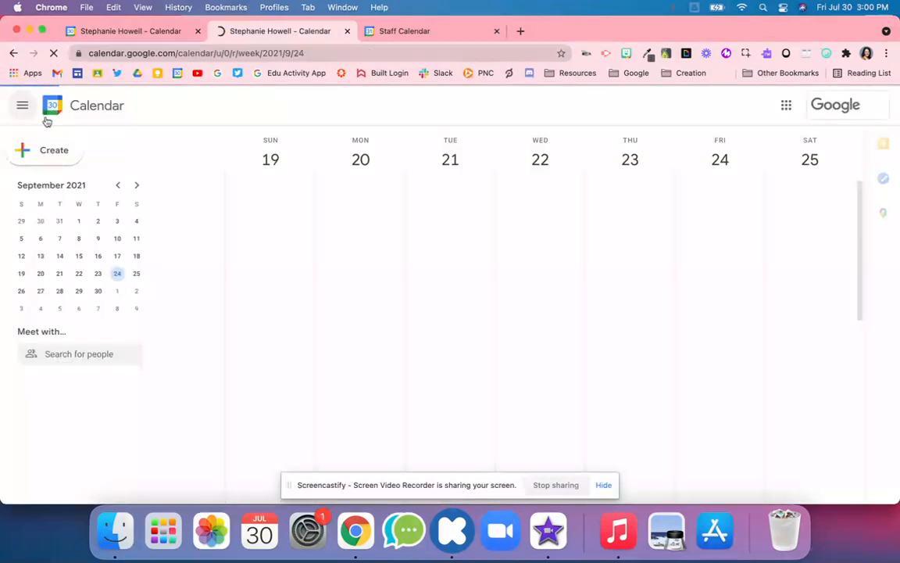
Step: In the second account, open the Staff Calendar's Settings and sharing page
{"action": "left_click", "coordinate": [27, 32]}
{"action": "scroll", "coordinate": [376, 285], "scroll_direction": "up", "scroll_amount": 5}
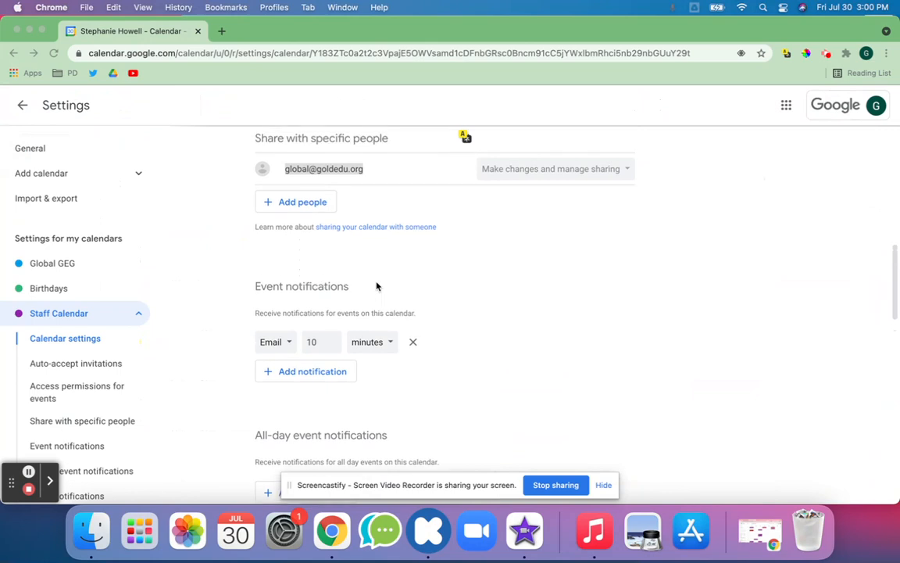
{"action": "left_click", "coordinate": [23, 110]}
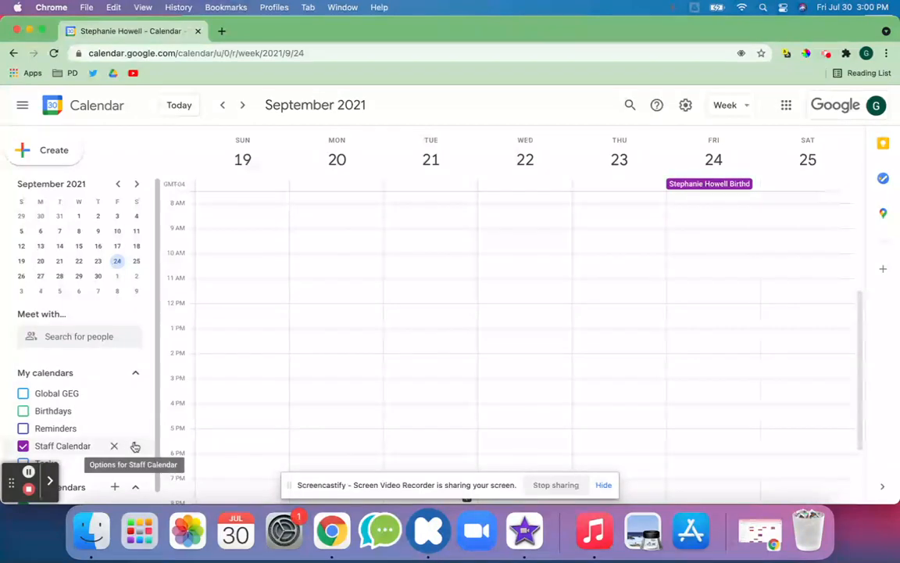
{"action": "left_click", "coordinate": [134, 447]}
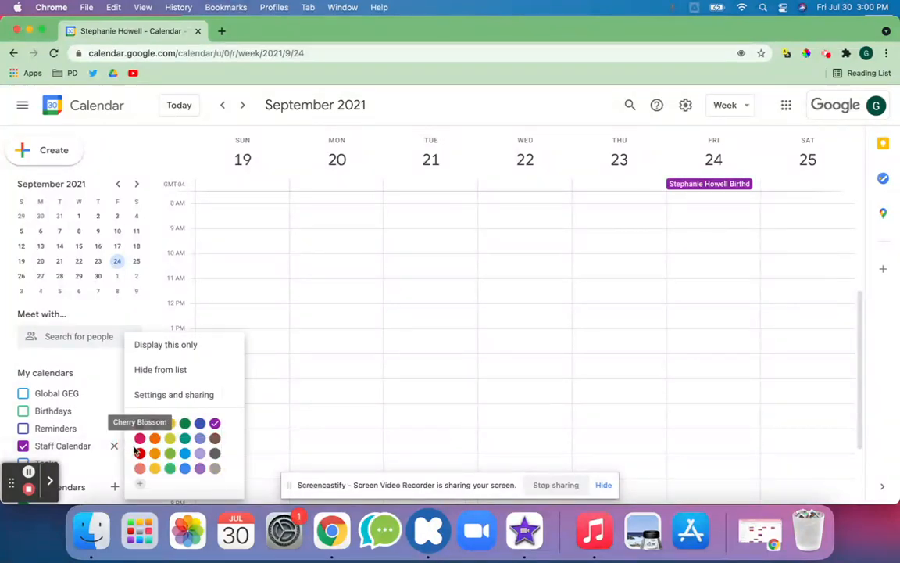
{"action": "left_click", "coordinate": [157, 396]}
Step: Select and copy the Staff Calendar ID, then bring back the first account's window
{"action": "scroll", "coordinate": [275, 381], "scroll_direction": "down", "scroll_amount": 6}
{"action": "scroll", "coordinate": [275, 381], "scroll_direction": "down", "scroll_amount": 8}
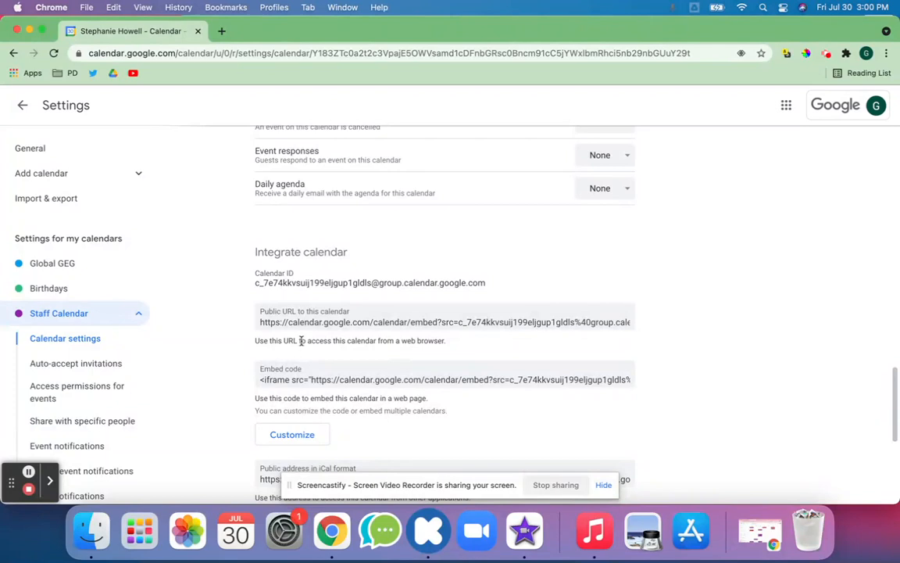
{"action": "scroll", "coordinate": [304, 356], "scroll_direction": "down", "scroll_amount": 1}
{"action": "triple_click", "coordinate": [314, 243]}
{"action": "left_click", "coordinate": [264, 241]}
{"action": "left_click_drag", "start_coordinate": [256, 239], "coordinate": [501, 241]}
{"action": "key", "text": "super+c"}
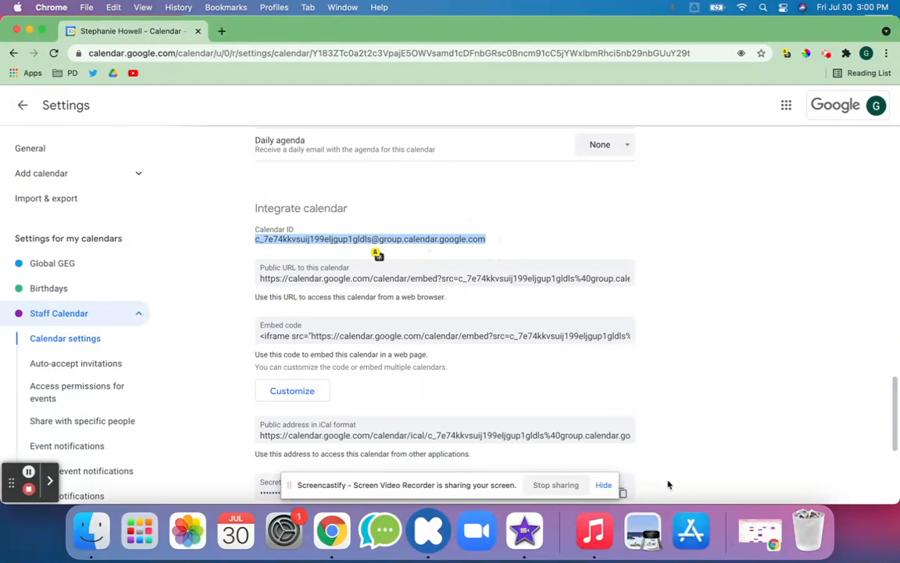
{"action": "left_click", "coordinate": [760, 534]}
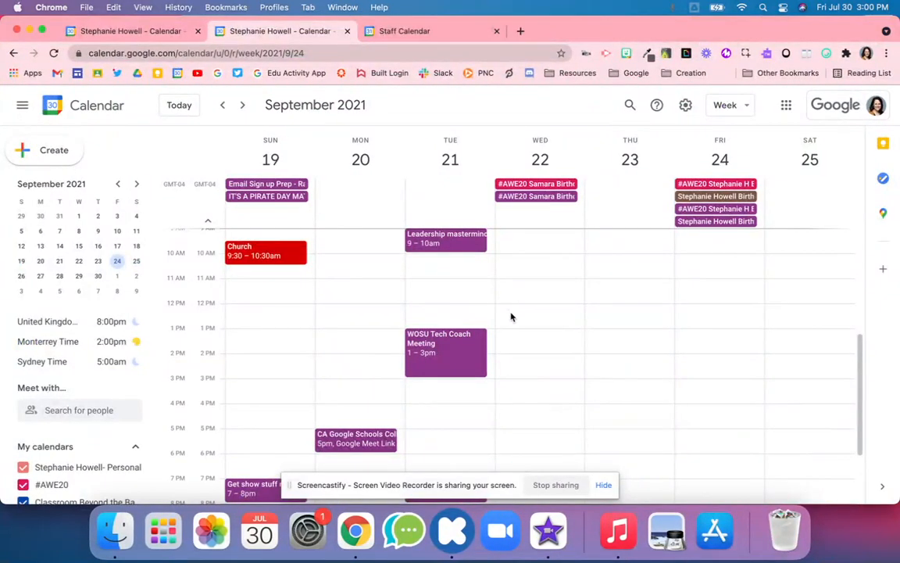
Step: Create a 'Test' event on Friday July 30, 5–6pm, inviting the Staff Calendar ID, and send invitations
{"action": "left_click", "coordinate": [179, 105]}
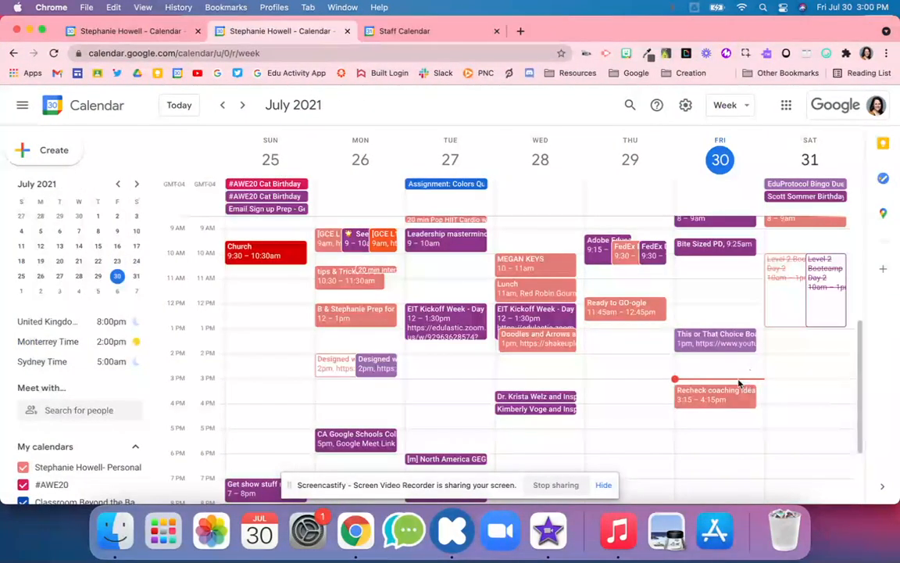
{"action": "double_click", "coordinate": [738, 434]}
{"action": "type", "text": "Test"}
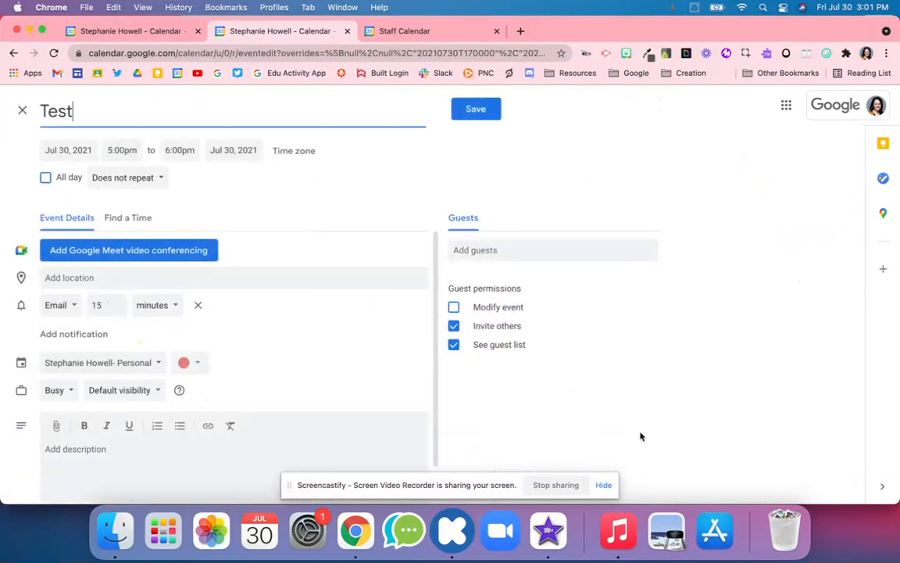
{"action": "left_click", "coordinate": [536, 250]}
{"action": "key", "text": "super+v"}
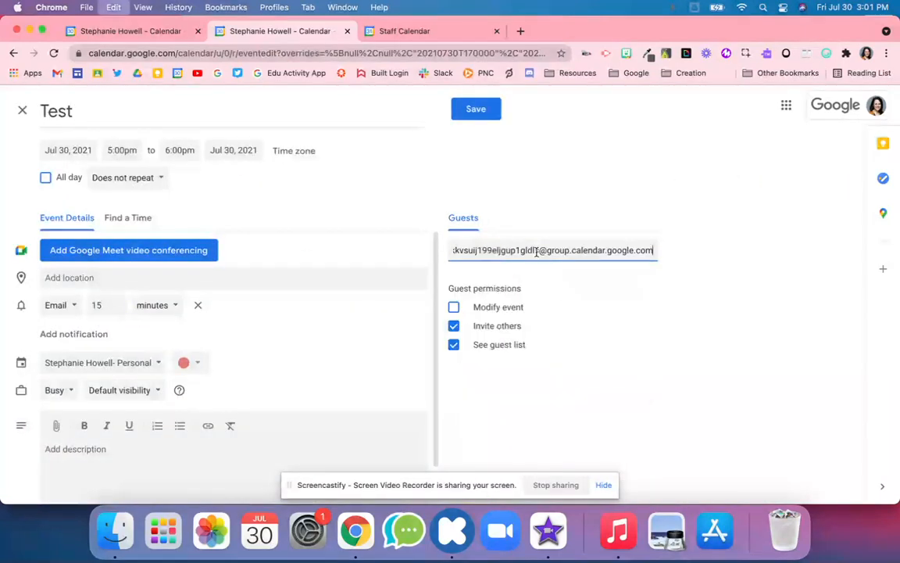
{"action": "key", "text": "Return"}
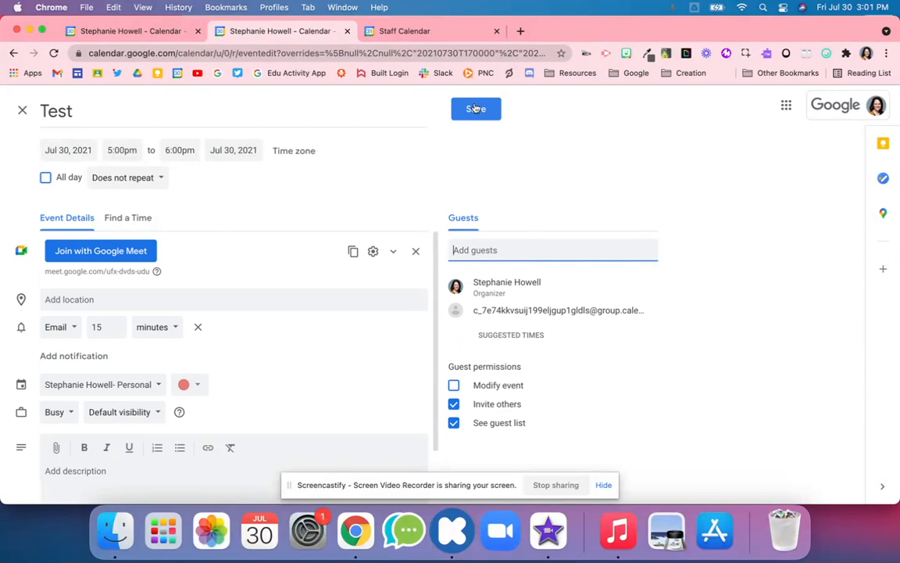
{"action": "left_click", "coordinate": [477, 111]}
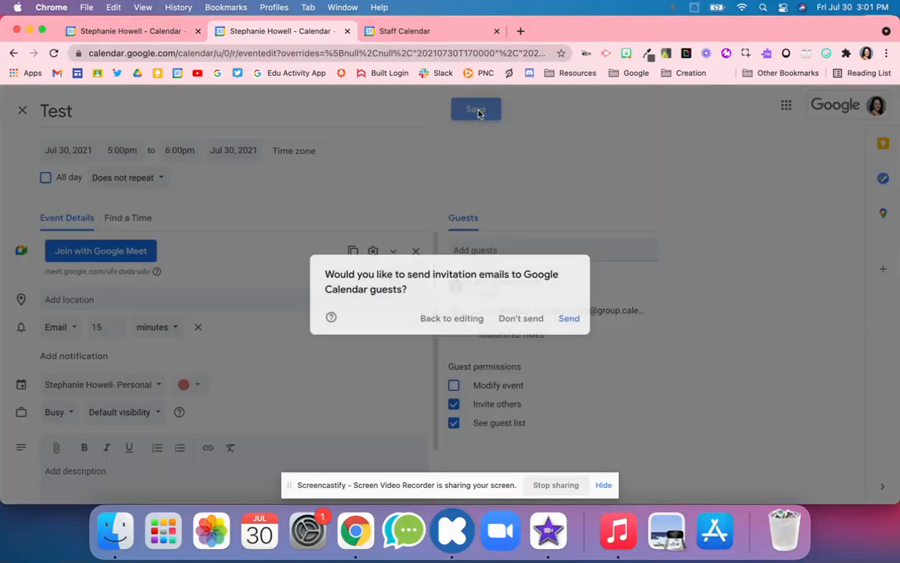
{"action": "left_click", "coordinate": [569, 319]}
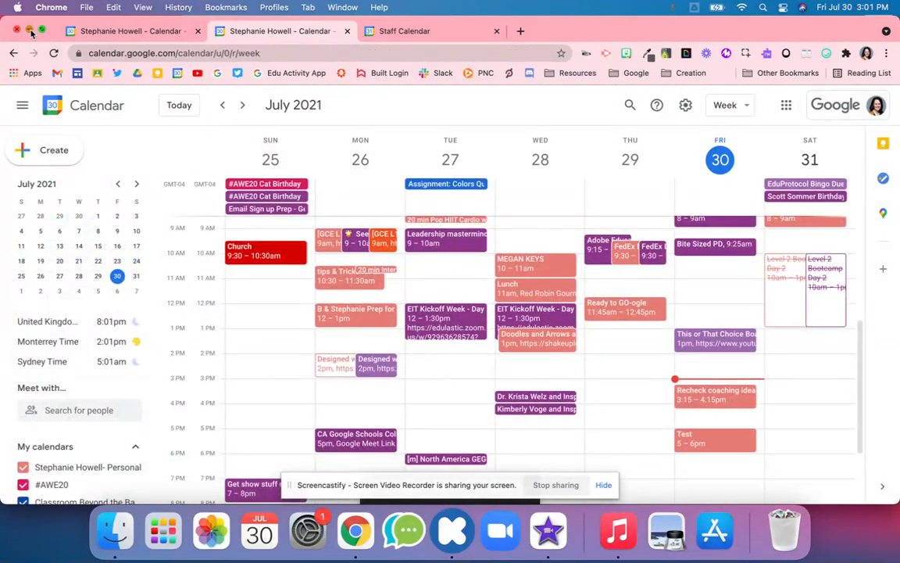
Step: In the second account's current week, open the Test event and RSVP Yes
{"action": "left_click", "coordinate": [29, 30]}
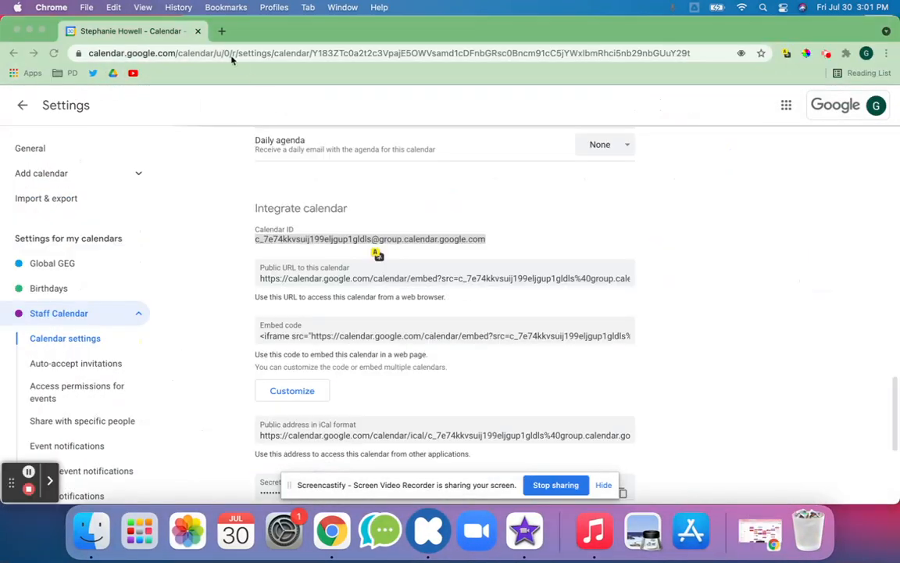
{"action": "left_click", "coordinate": [25, 107]}
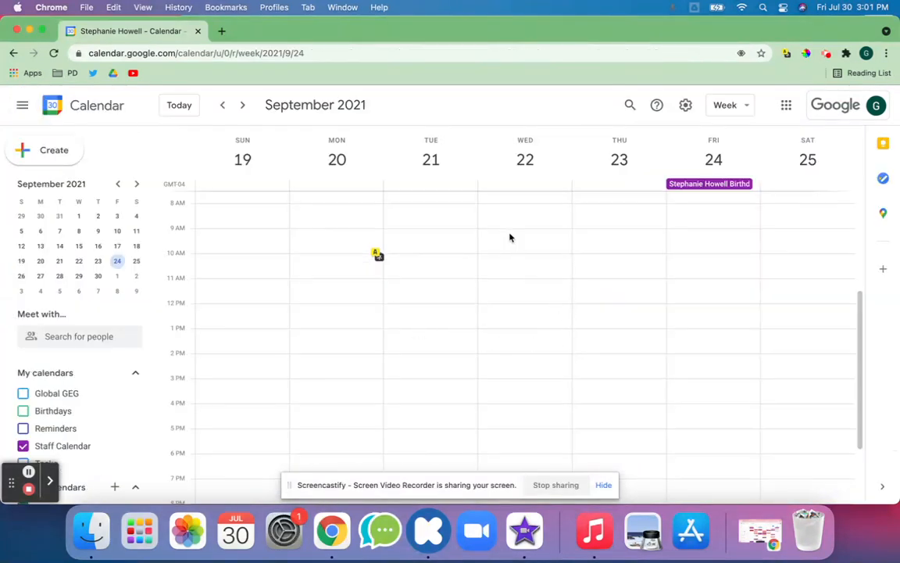
{"action": "left_click", "coordinate": [167, 105]}
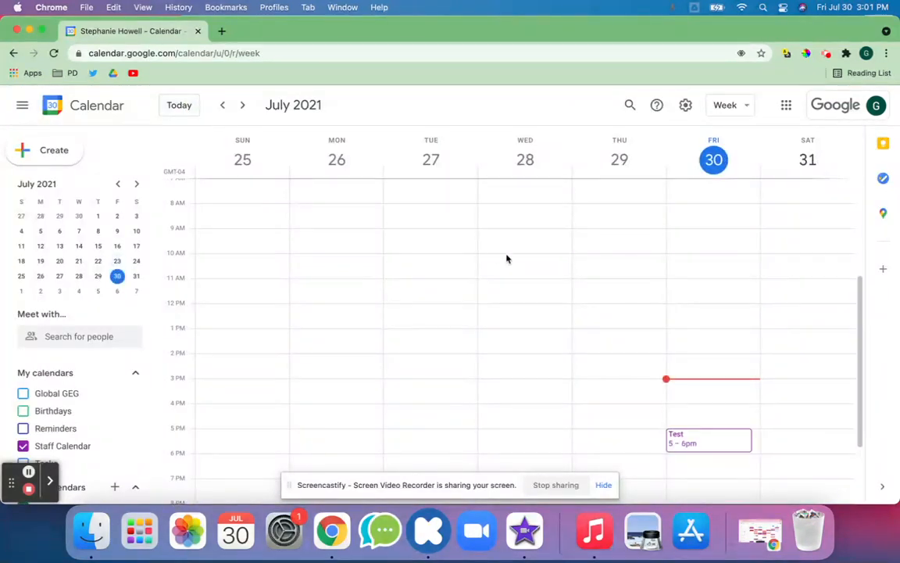
{"action": "left_click", "coordinate": [691, 443]}
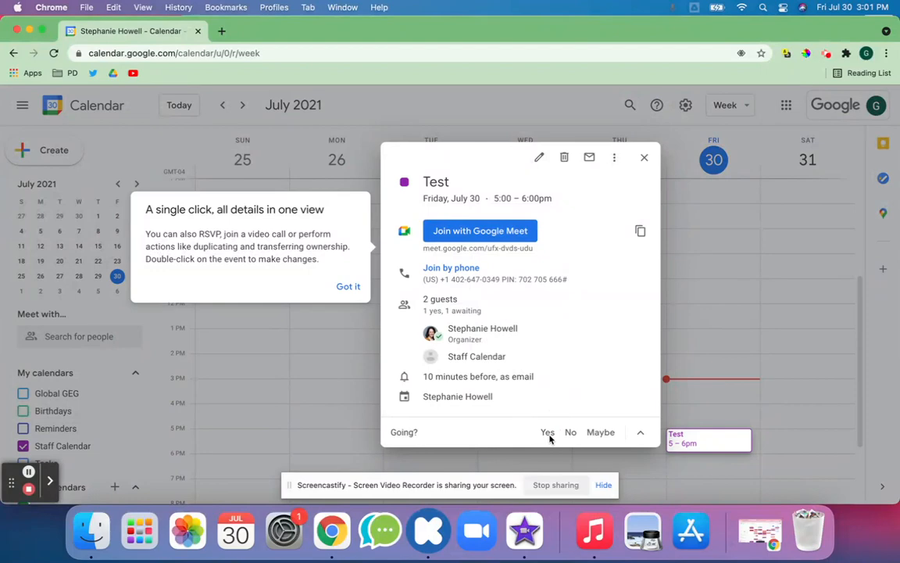
{"action": "left_click", "coordinate": [349, 287]}
{"action": "left_click", "coordinate": [551, 435]}
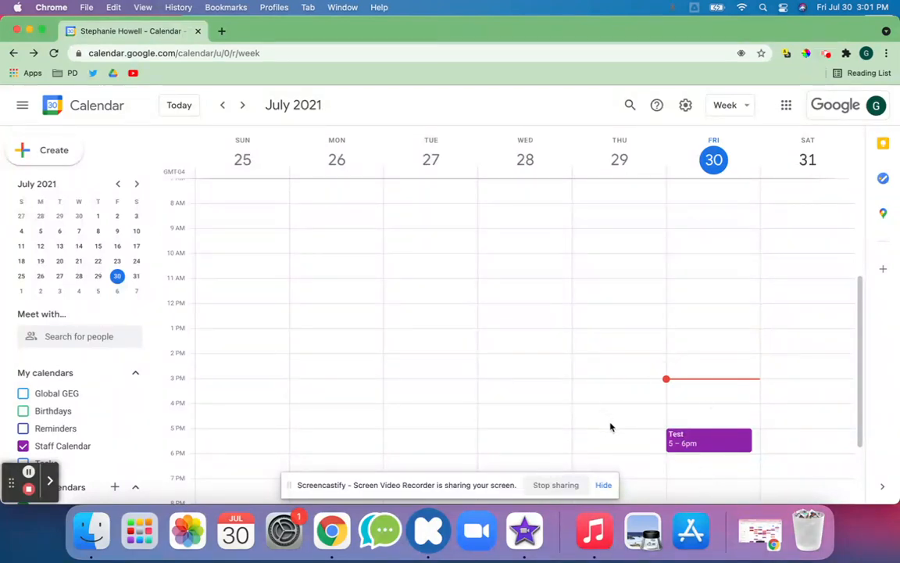
Step: Open the Staff Calendar's Settings and sharing and scroll to the Integrate calendar section
{"action": "scroll", "coordinate": [131, 459], "scroll_direction": "down", "scroll_amount": 1}
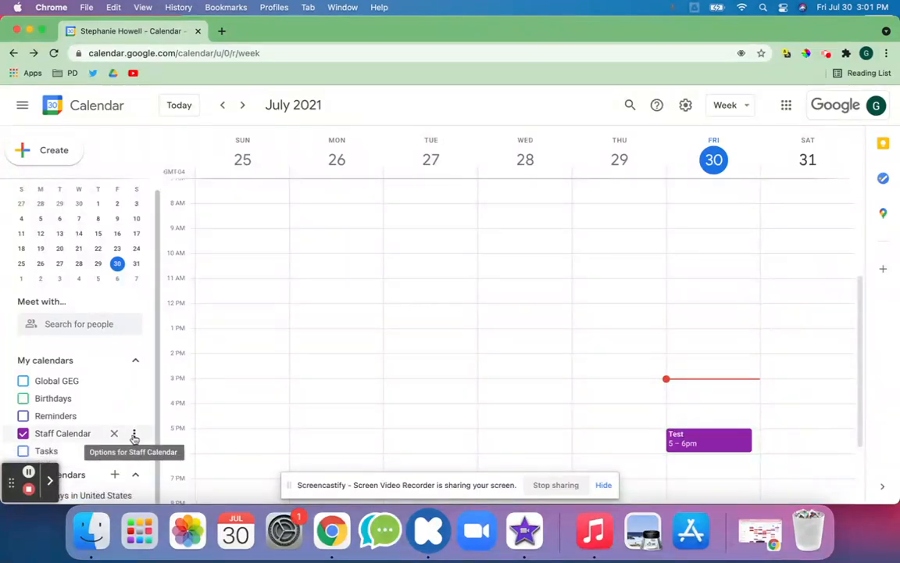
{"action": "left_click", "coordinate": [133, 434]}
{"action": "left_click", "coordinate": [170, 395]}
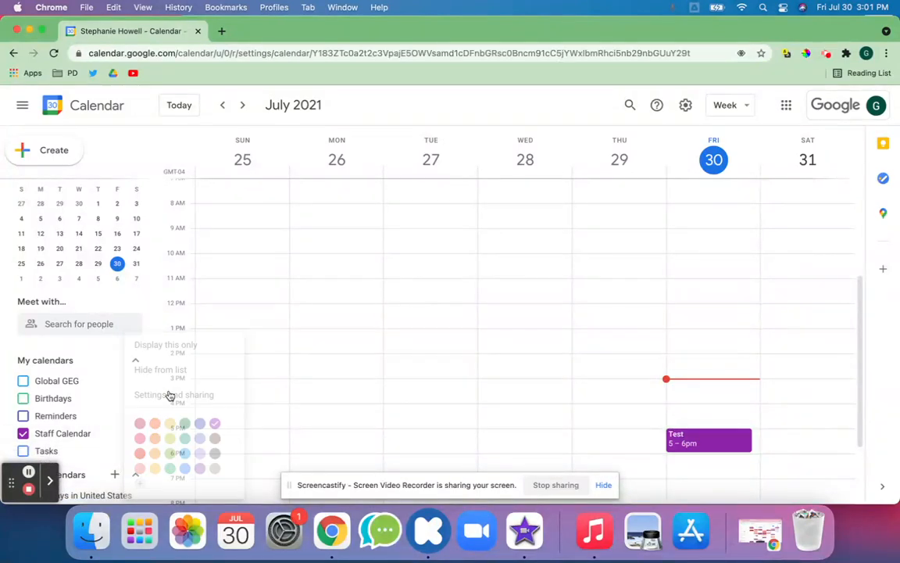
{"action": "scroll", "coordinate": [352, 376], "scroll_direction": "down", "scroll_amount": 5}
{"action": "scroll", "coordinate": [353, 376], "scroll_direction": "down", "scroll_amount": 7}
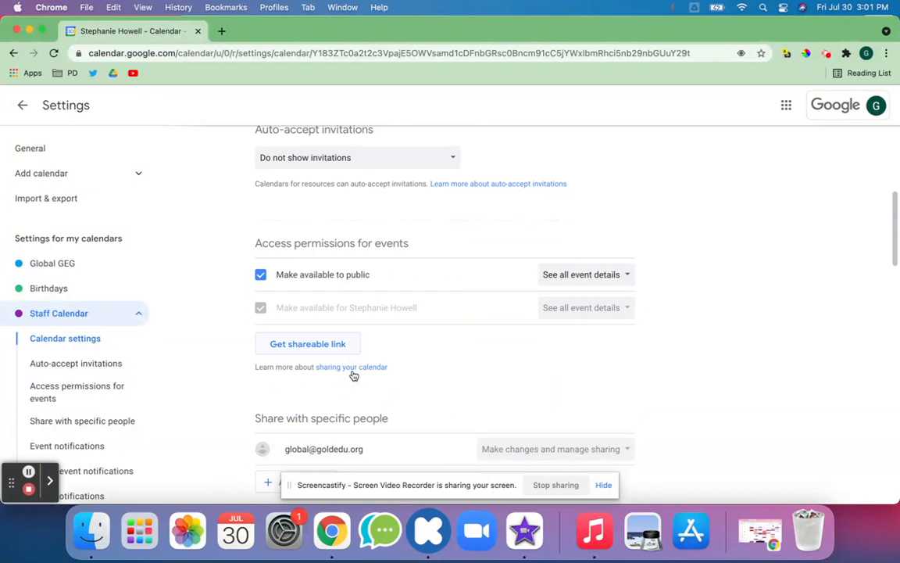
{"action": "scroll", "coordinate": [353, 376], "scroll_direction": "down", "scroll_amount": 8}
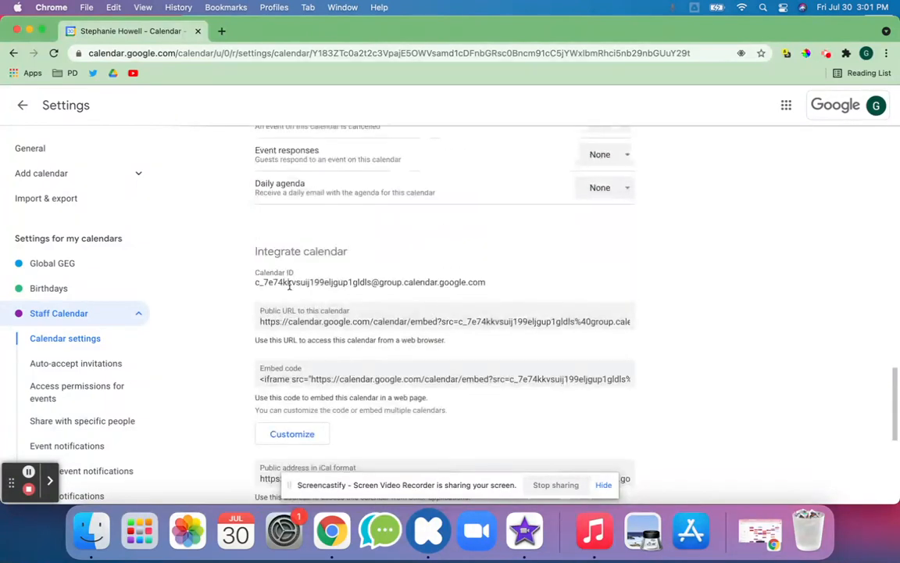
Step: Highlight the Calendar ID and public URL, then scroll back up the settings page
{"action": "triple_click", "coordinate": [289, 283]}
{"action": "left_click", "coordinate": [254, 285]}
{"action": "left_click_drag", "start_coordinate": [255, 285], "coordinate": [527, 281]}
{"action": "left_click", "coordinate": [536, 280]}
{"action": "left_click_drag", "start_coordinate": [338, 281], "coordinate": [452, 356]}
{"action": "left_click", "coordinate": [341, 283]}
{"action": "left_click_drag", "start_coordinate": [342, 282], "coordinate": [342, 283]}
{"action": "scroll", "coordinate": [342, 283], "scroll_direction": "down", "scroll_amount": 5}
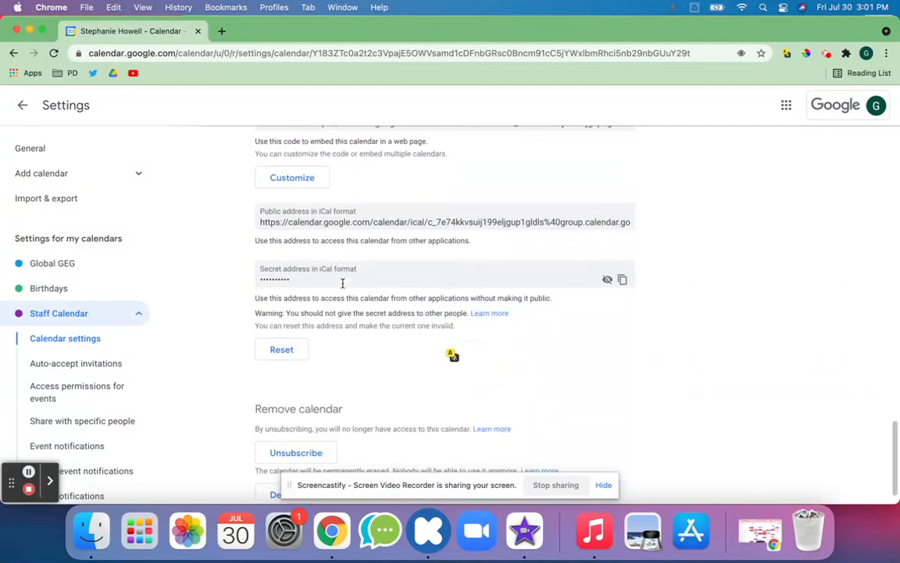
{"action": "scroll", "coordinate": [342, 284], "scroll_direction": "up", "scroll_amount": 15}
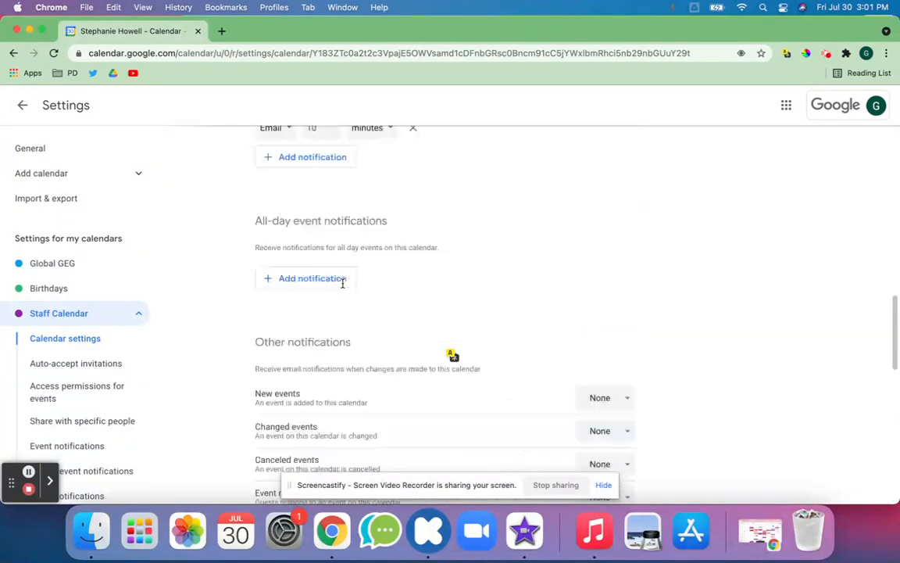